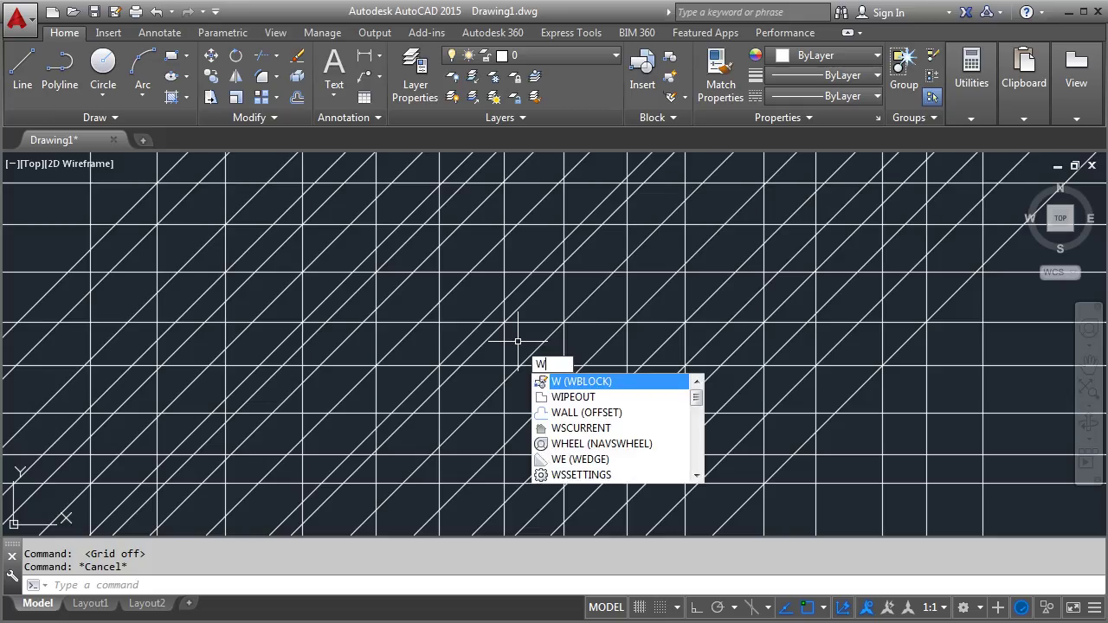
Launch the WIPEOUT command by accepting it from the W autocomplete list.
key(Return)
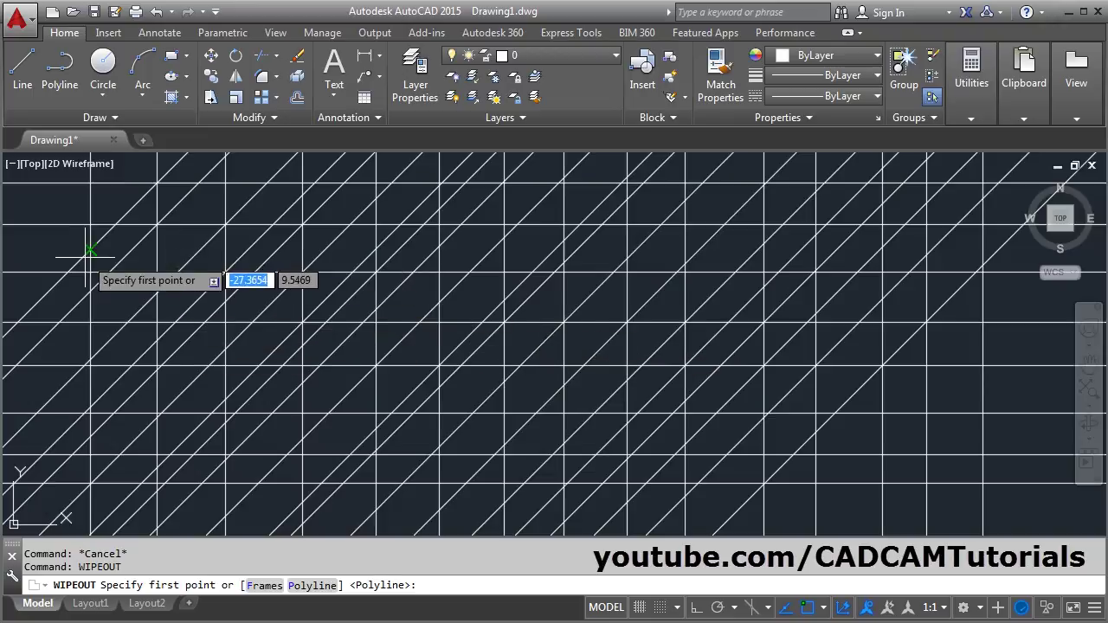
With Osnap off, outline a seven-point wipeout over the left grid lines, then finish it.
key(F3)
click(140, 259)
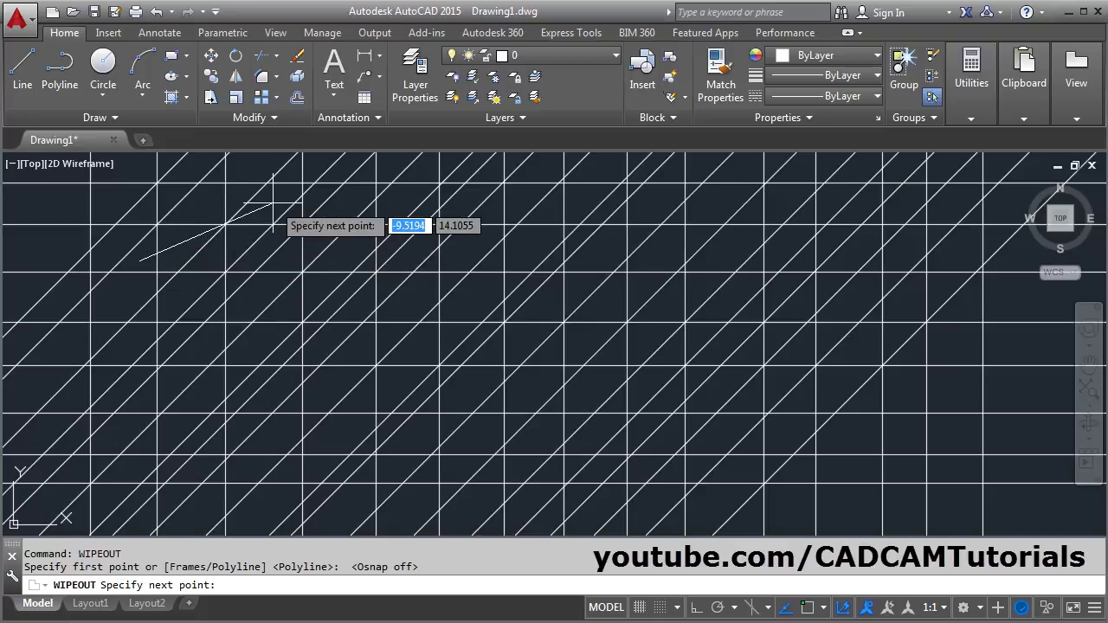
click(273, 203)
click(355, 251)
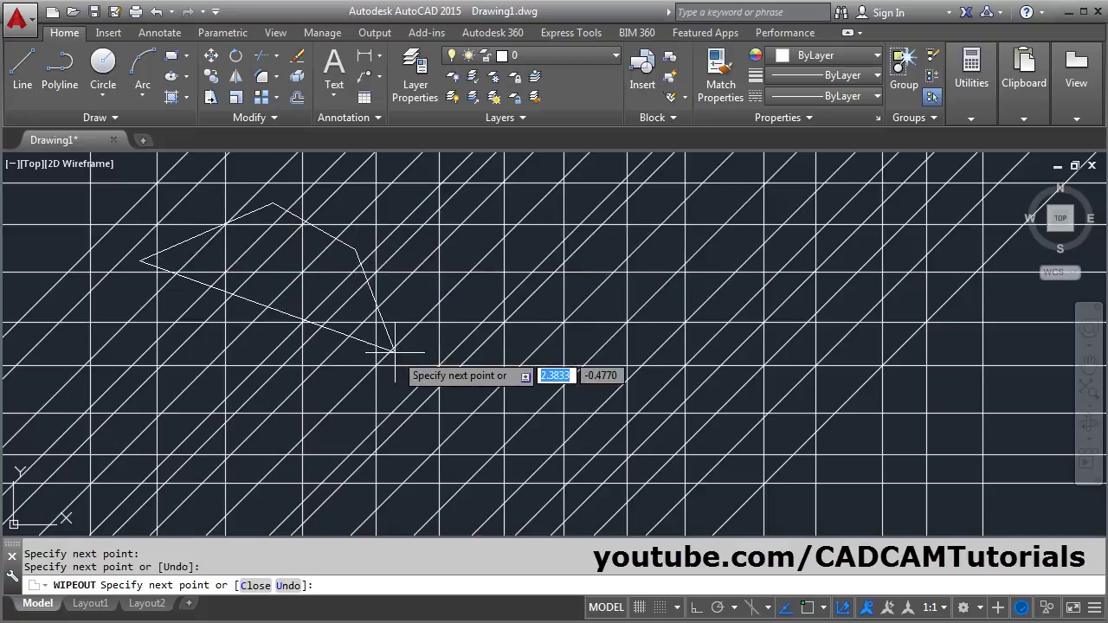
click(396, 355)
click(320, 435)
click(172, 435)
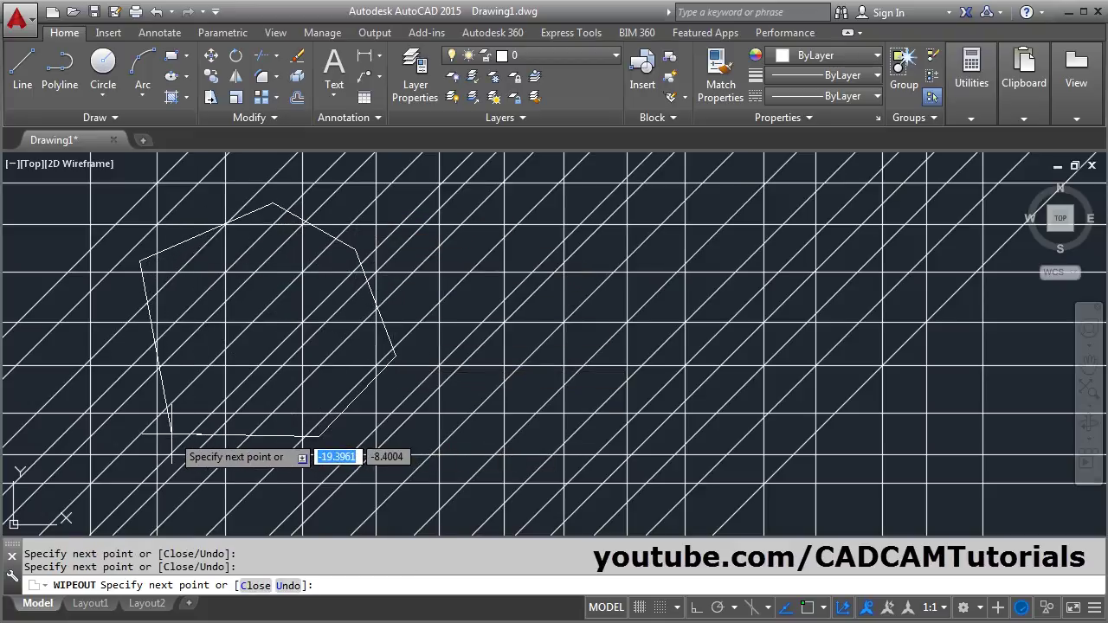
click(99, 333)
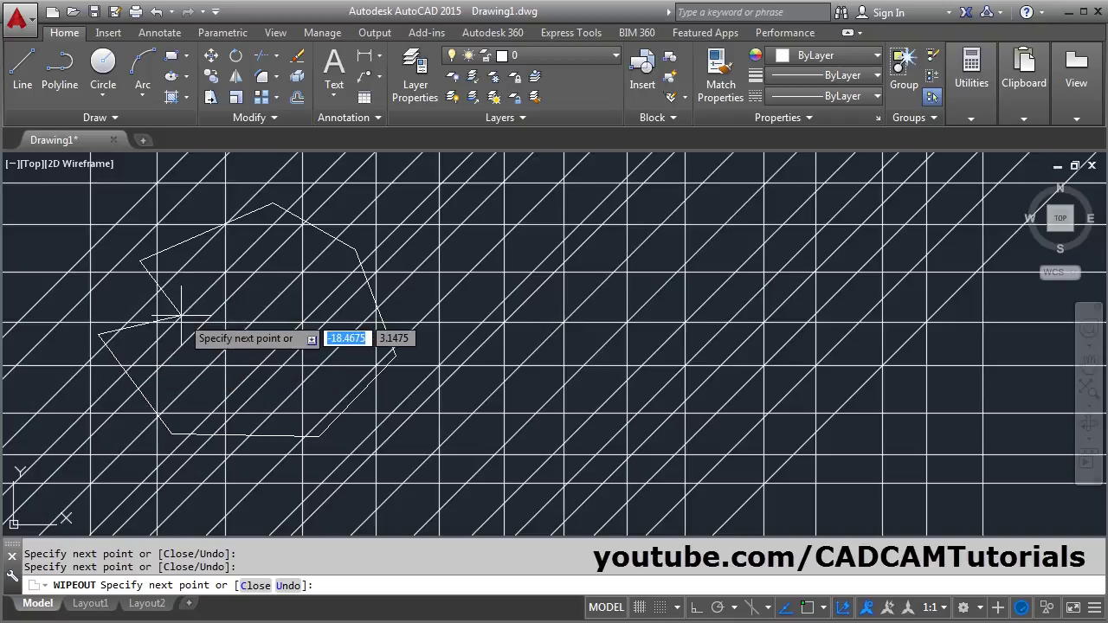
click(808, 608)
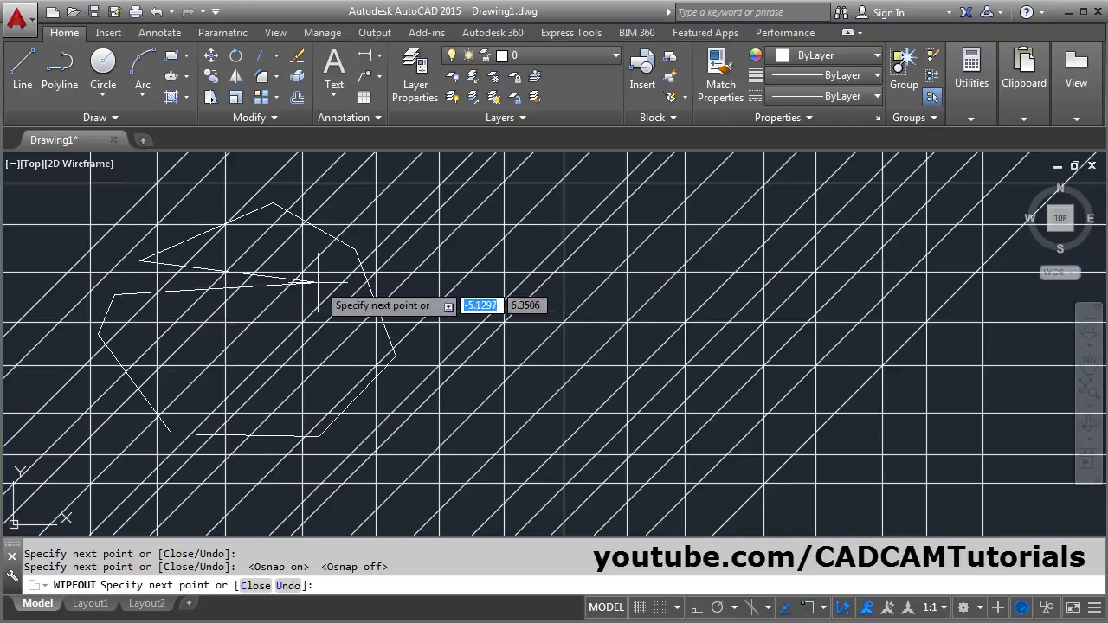
key(Return)
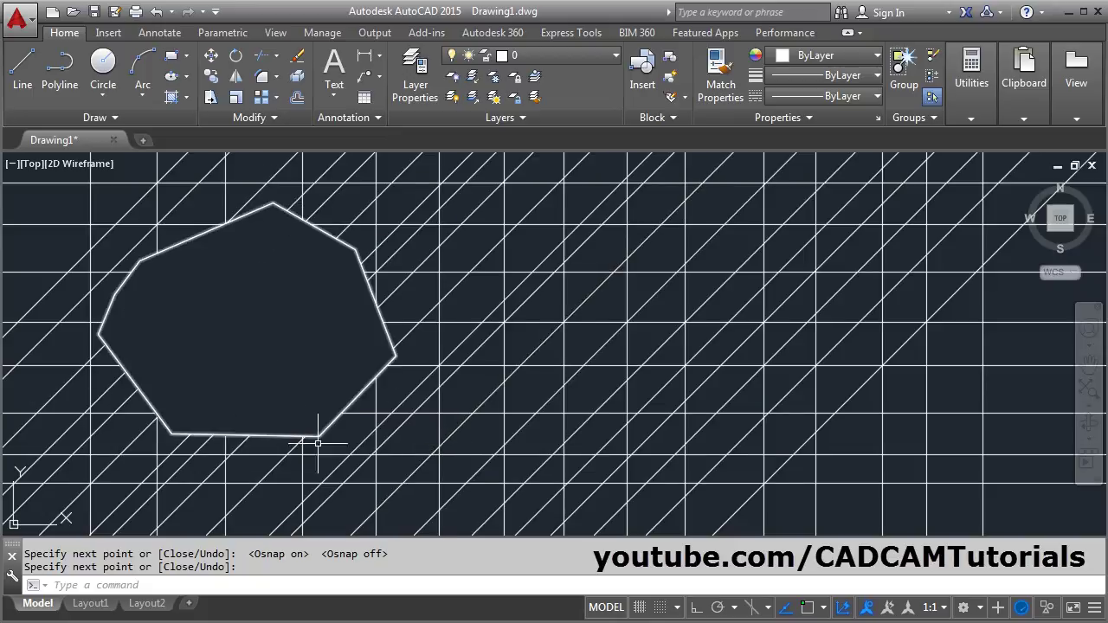
Adjust the view around the finished seven-sided wipeout.
middle_drag(421, 445, 400, 427)
click(396, 355)
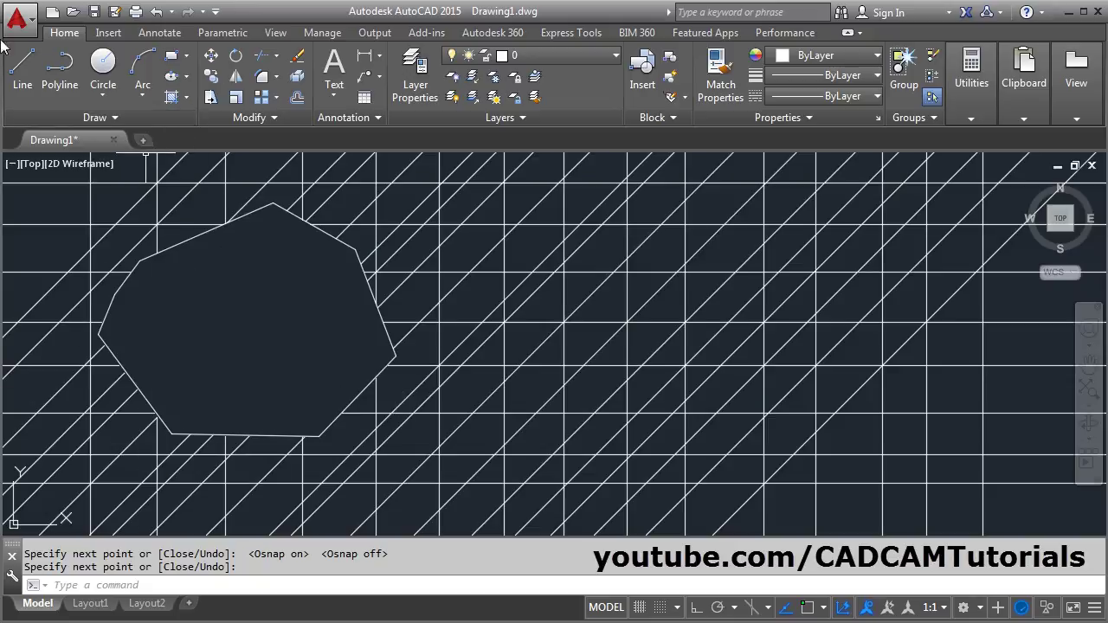
Set the Wipeout Frames option to OFF so the mask outline disappears.
click(115, 118)
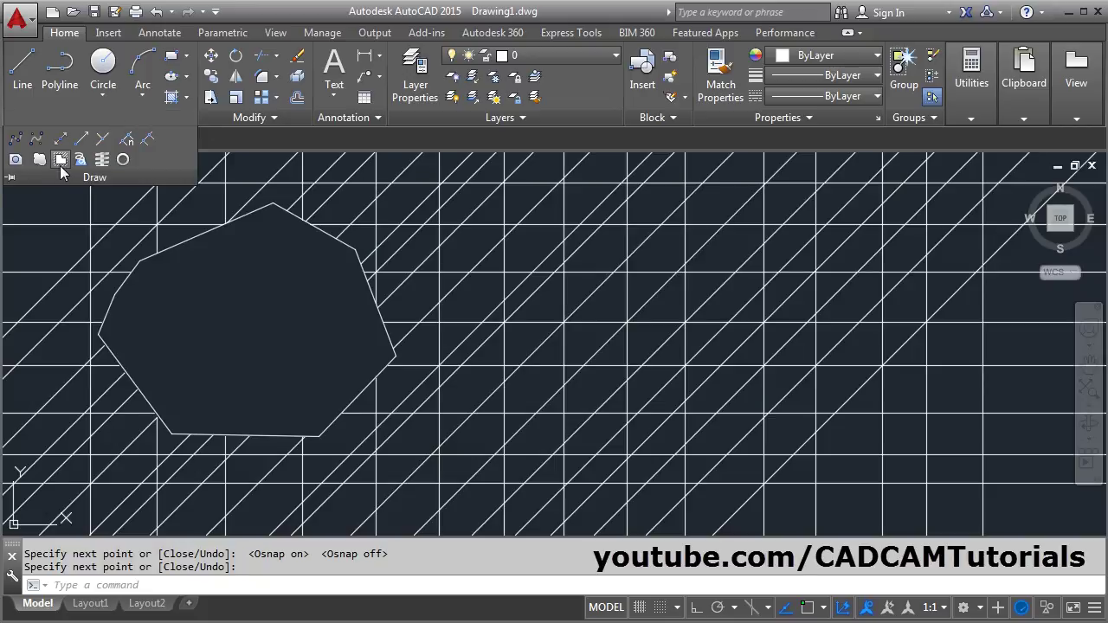
click(61, 161)
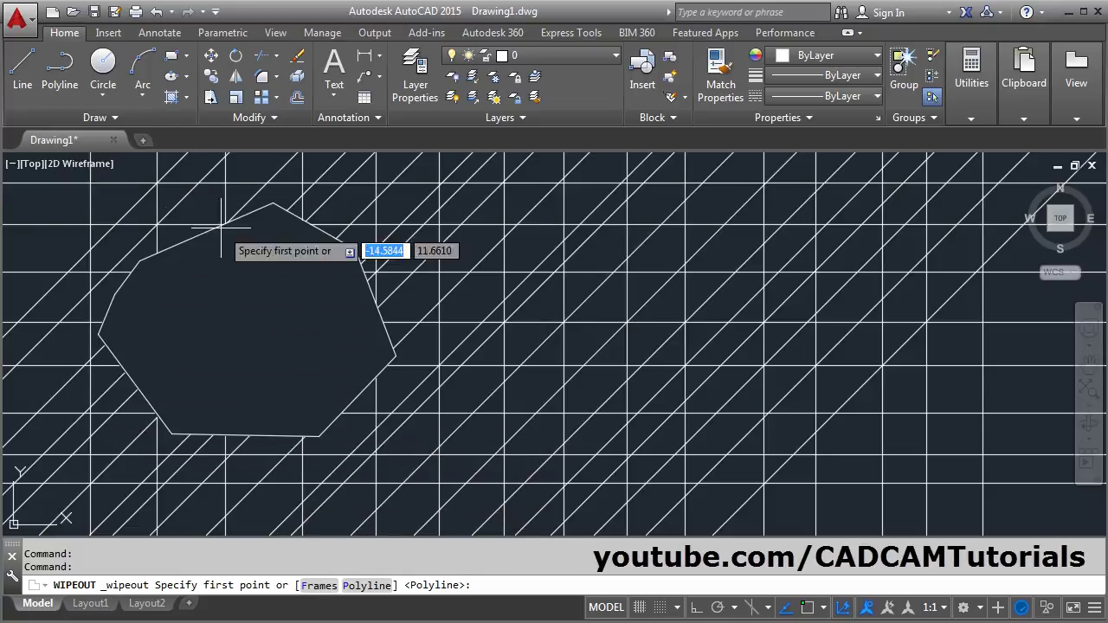
click(318, 586)
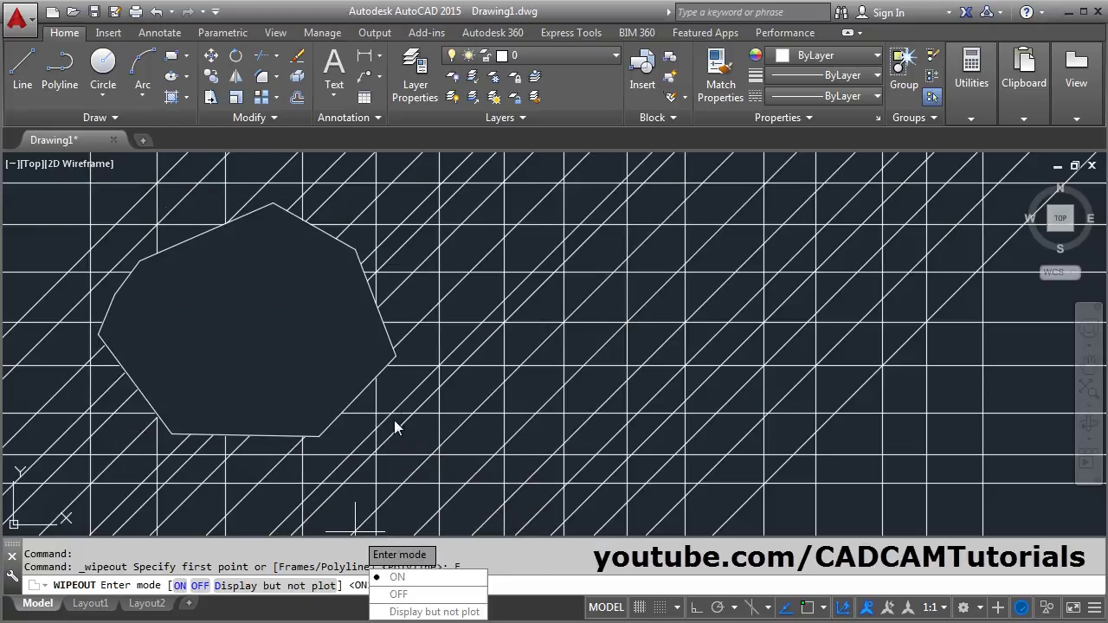
click(400, 595)
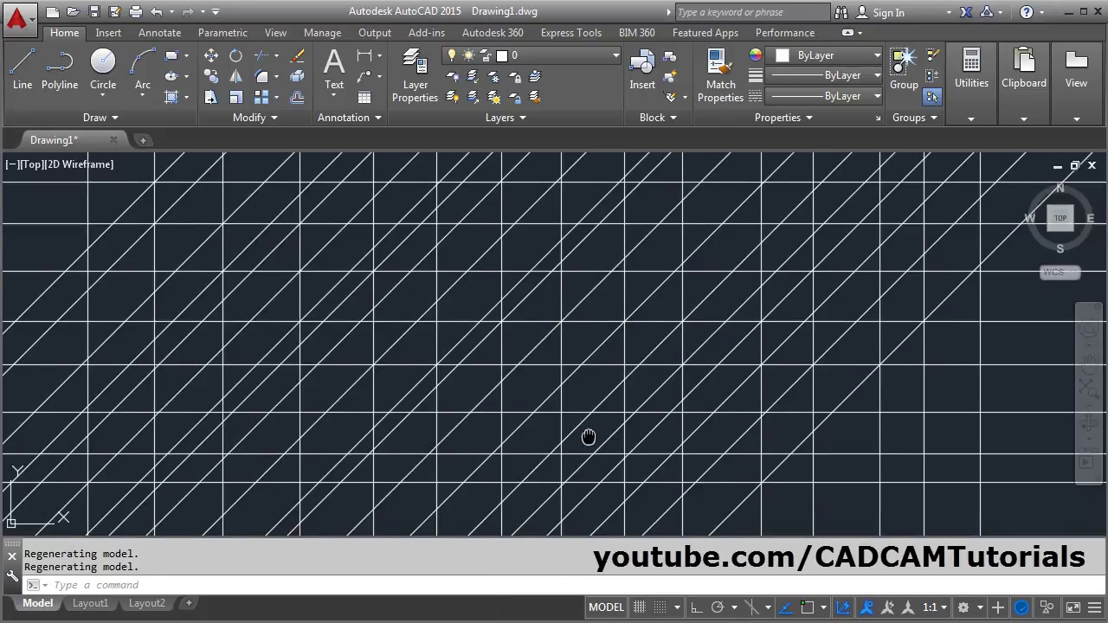
middle_drag(589, 438, 542, 428)
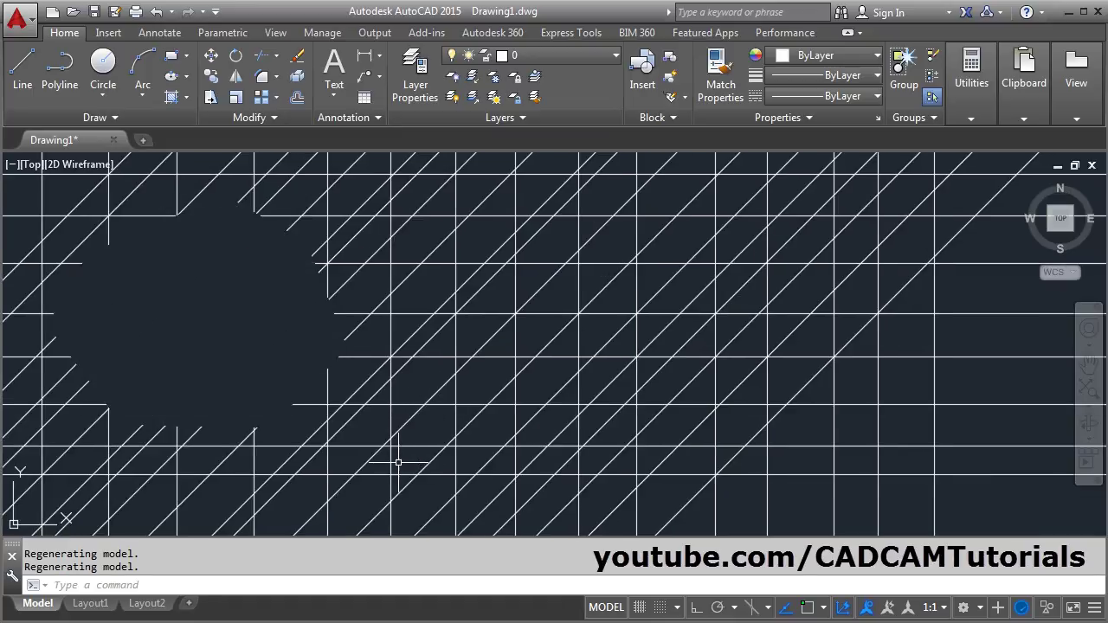
Set Wipeout Frames back to ON so the seven-sided outline reappears.
click(116, 117)
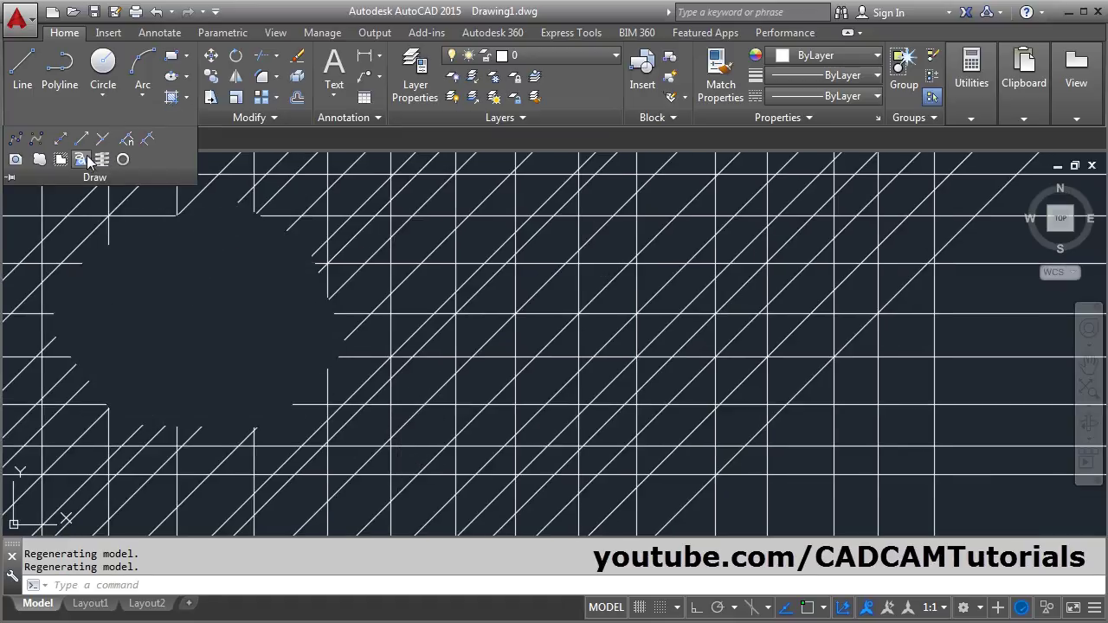
click(60, 161)
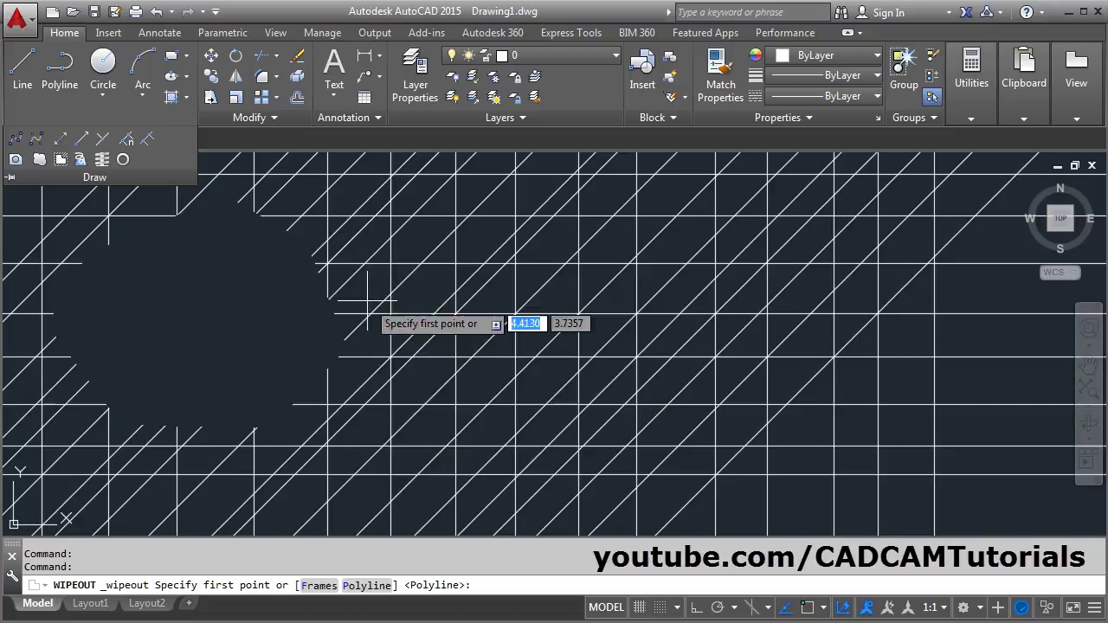
click(318, 586)
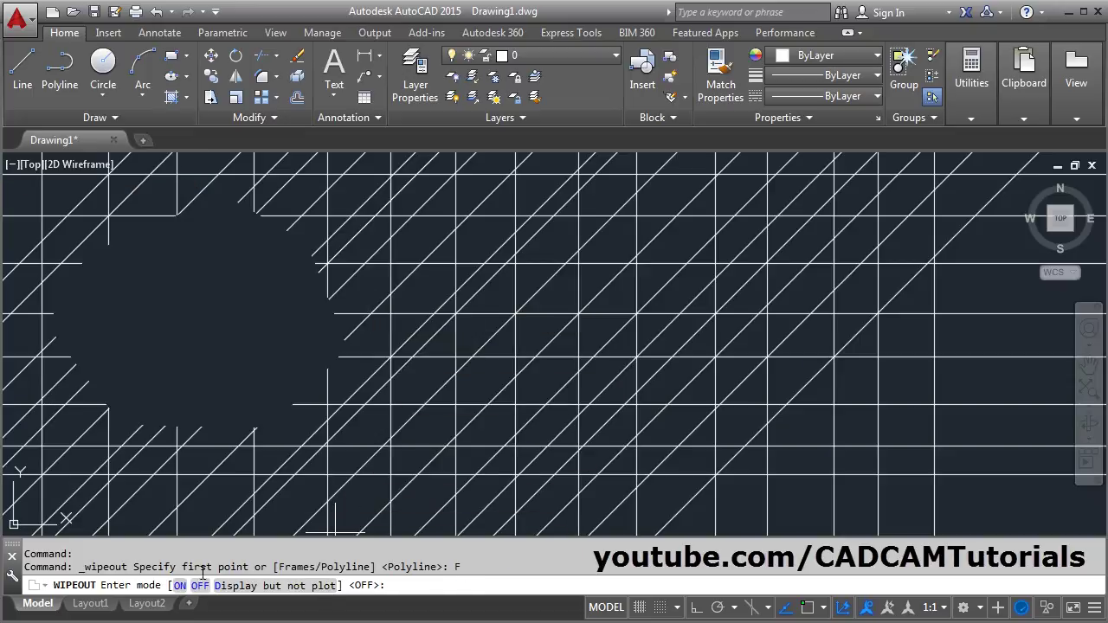
click(179, 587)
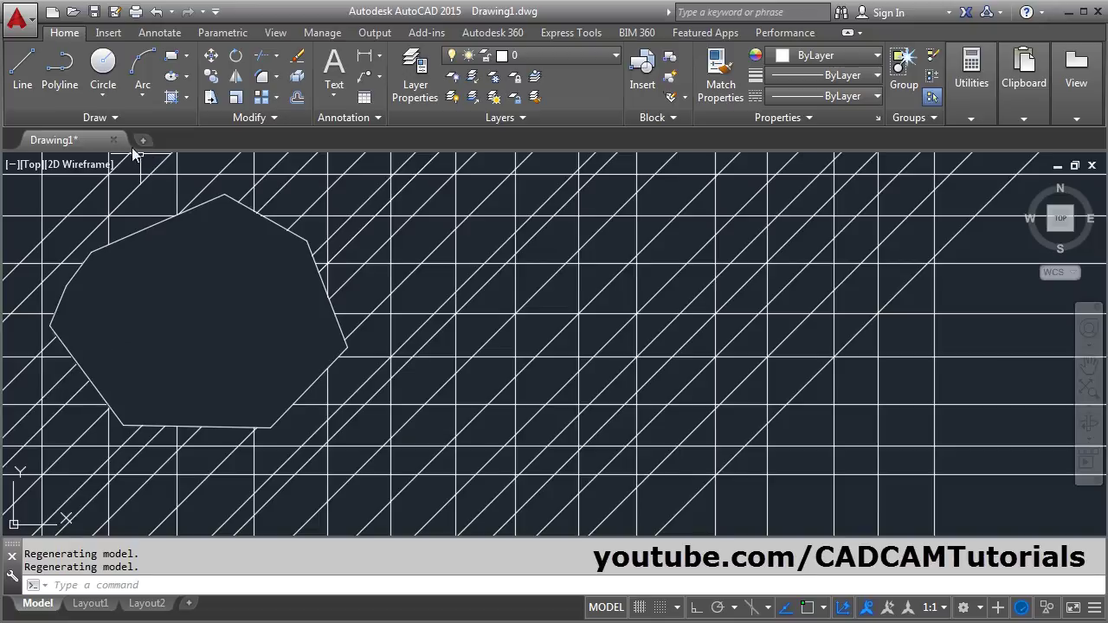
click(103, 116)
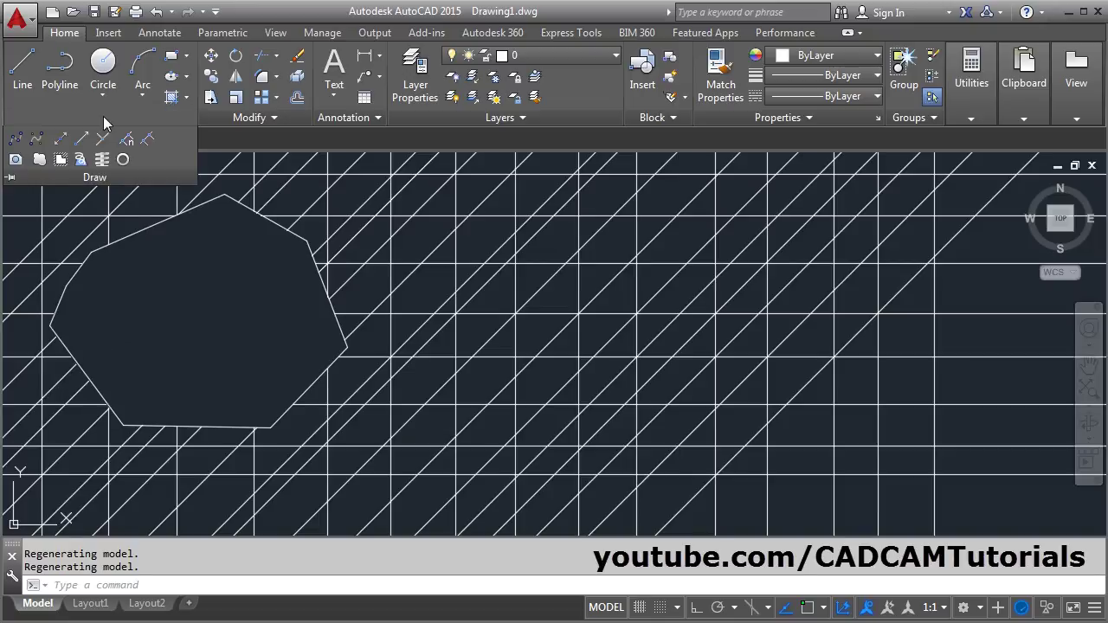
Set Wipeout Frames to 'Display but not plot'.
click(61, 161)
click(312, 586)
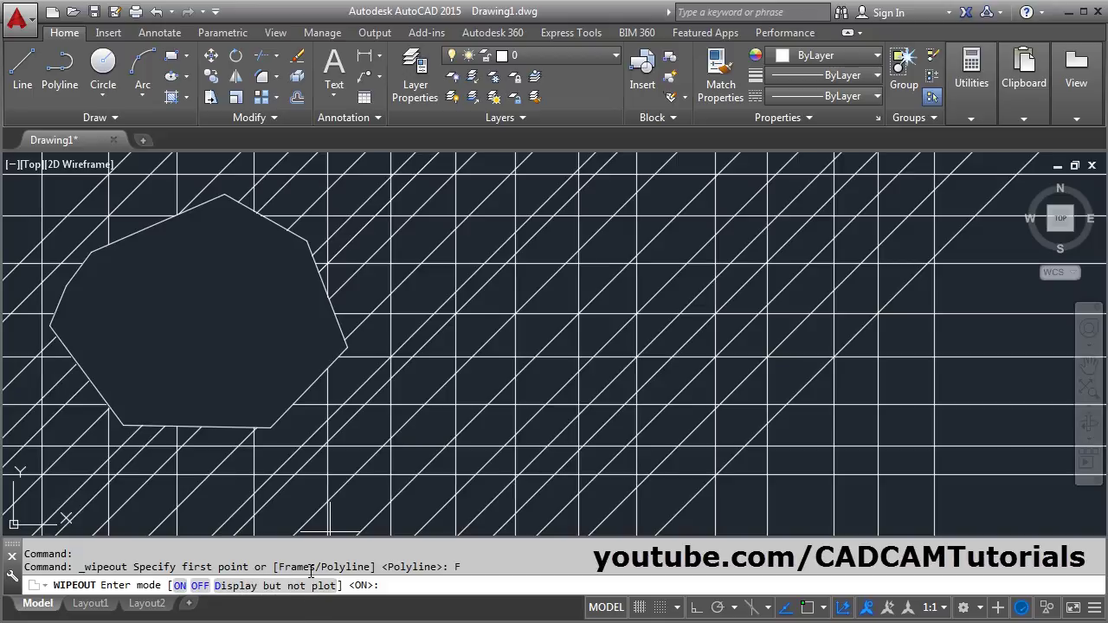
key(Down)
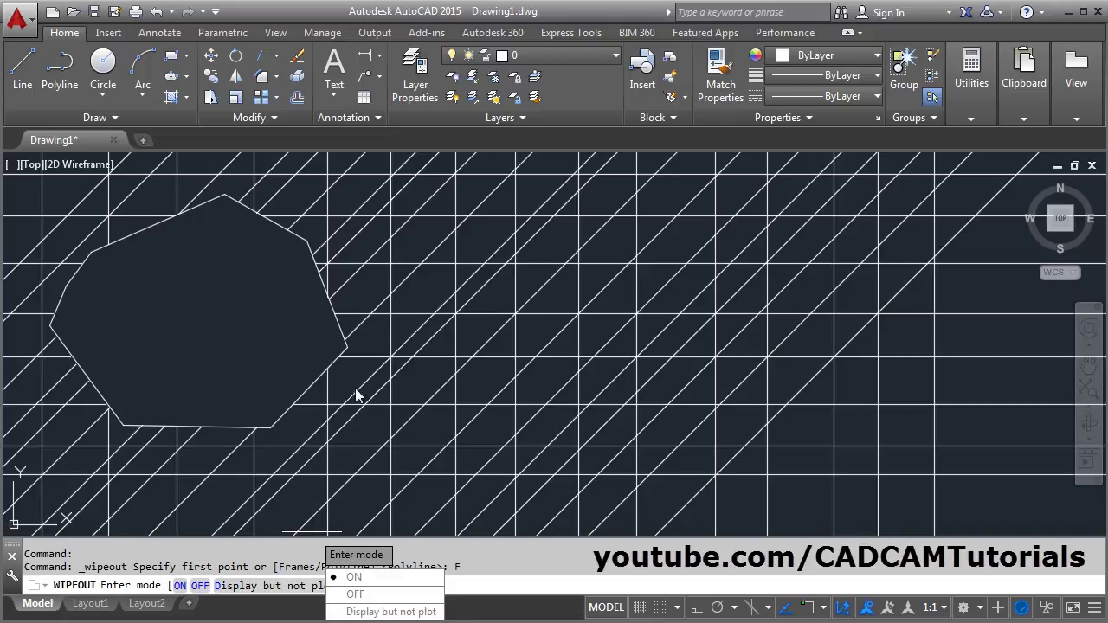
click(391, 612)
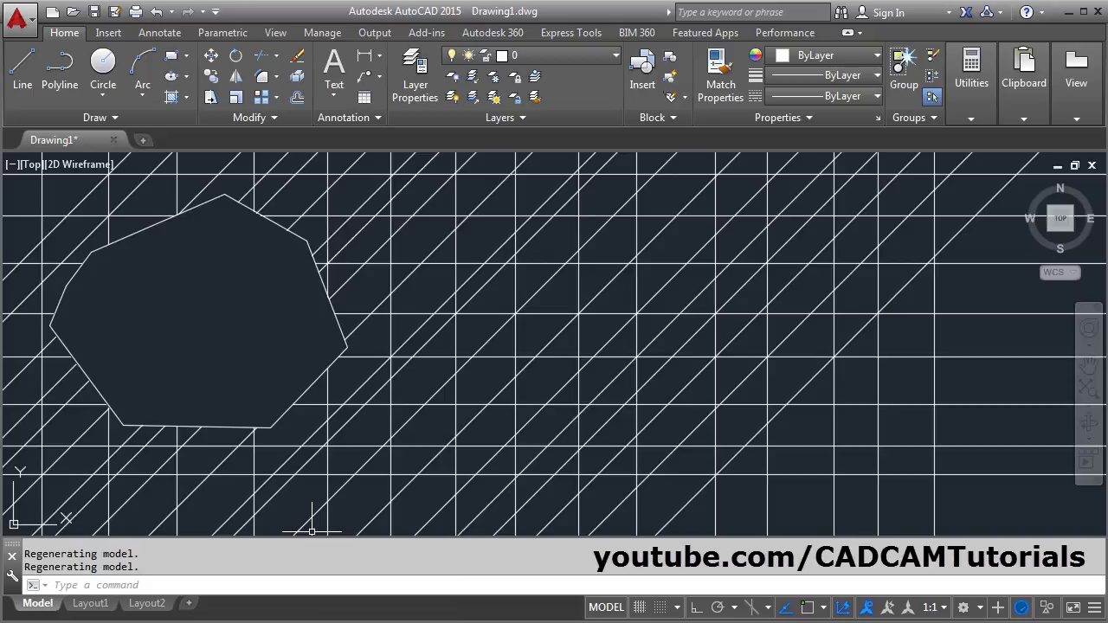
Draw a rectangle over the grid lines to the right of the seven-sided wipeout.
click(172, 58)
click(413, 196)
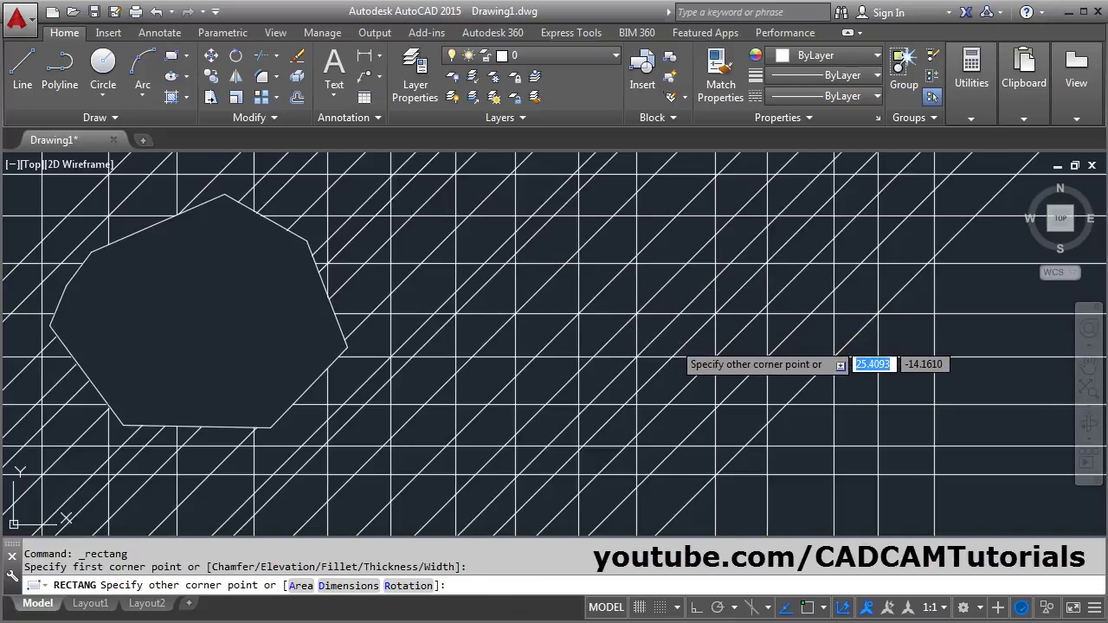
click(673, 340)
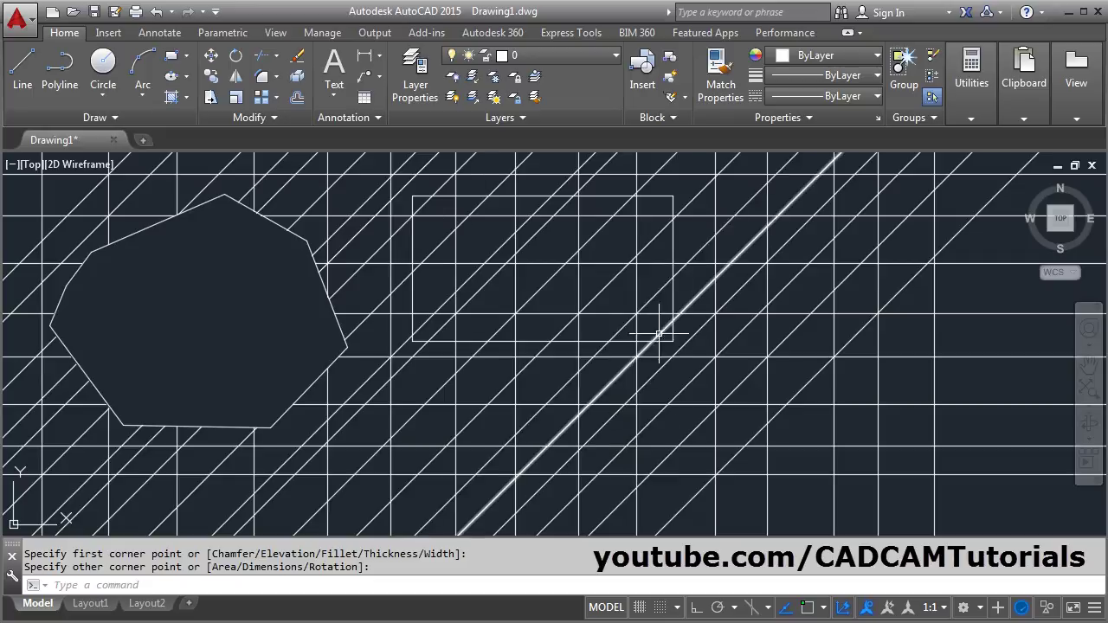
click(110, 120)
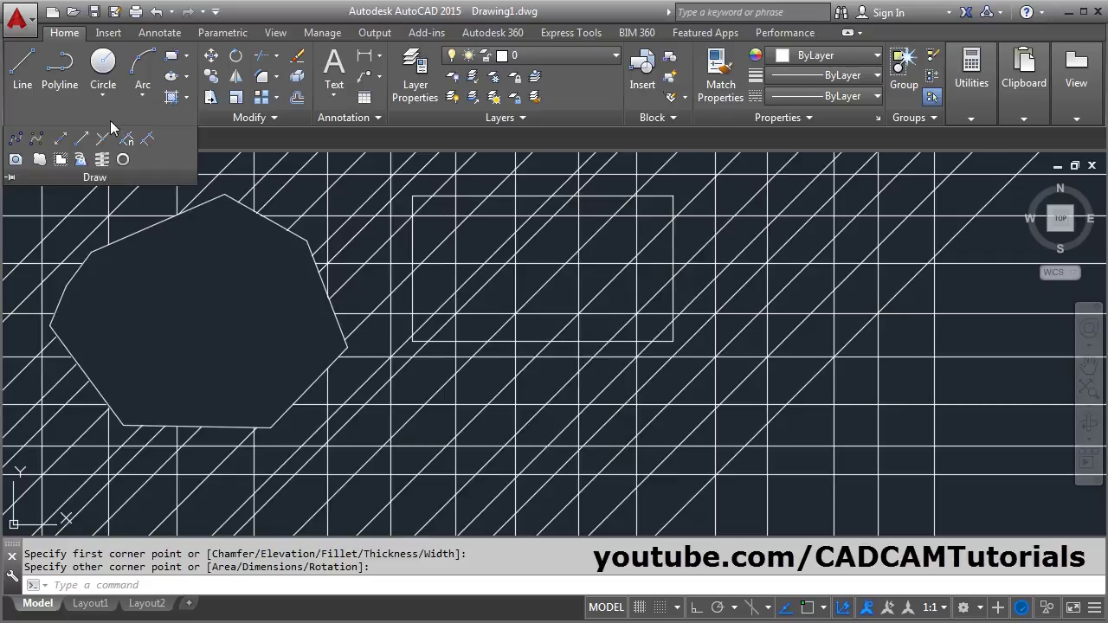
Create a wipeout from the rectangle using the Polyline option, erasing the original rectangle.
click(60, 161)
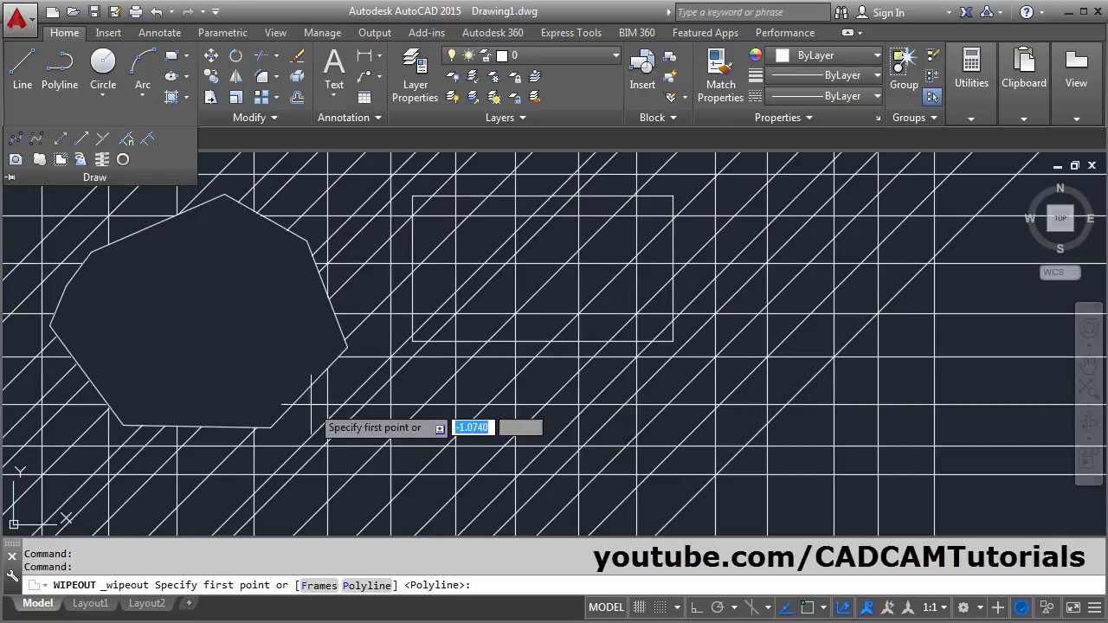
click(367, 586)
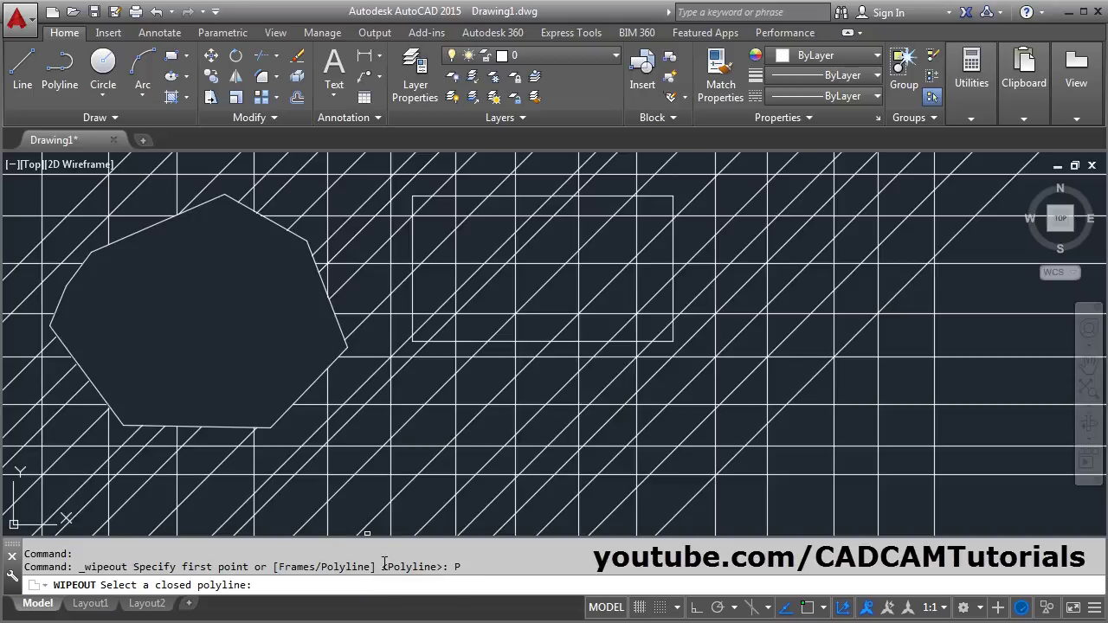
click(469, 342)
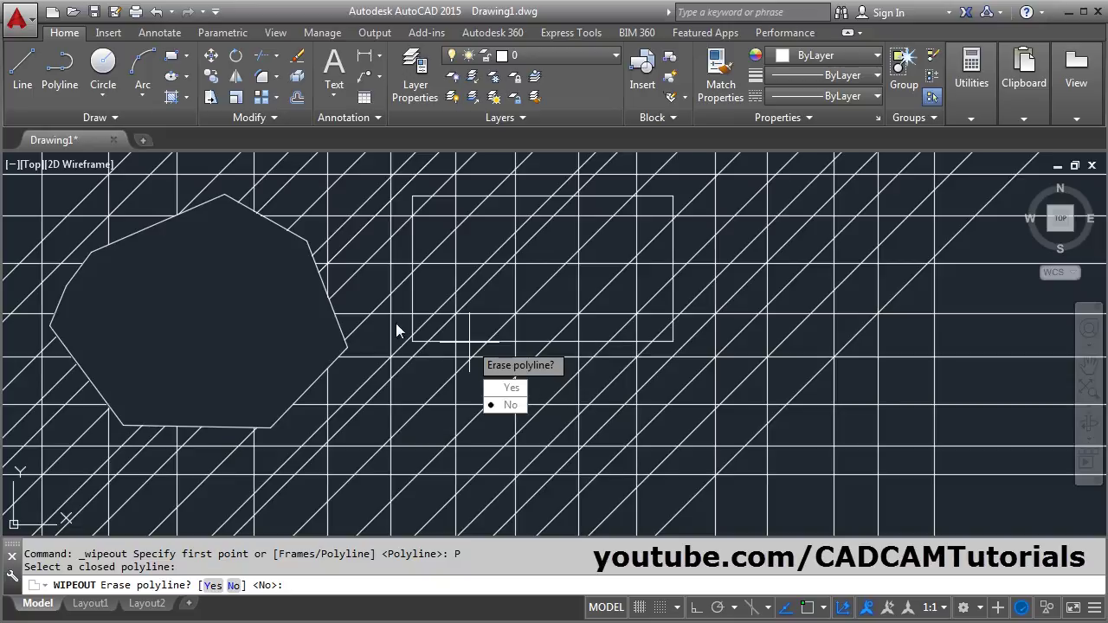
click(512, 391)
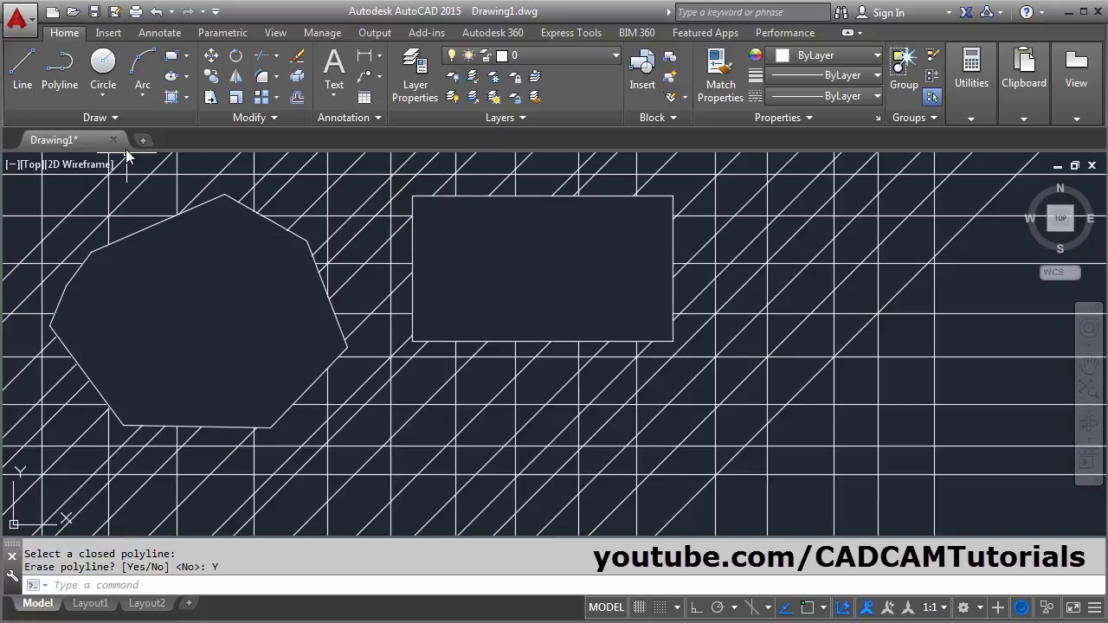
Draw a closed six-vertex polyline below the rectangular wipeout, closing it with C.
scroll(420, 247, down, 3)
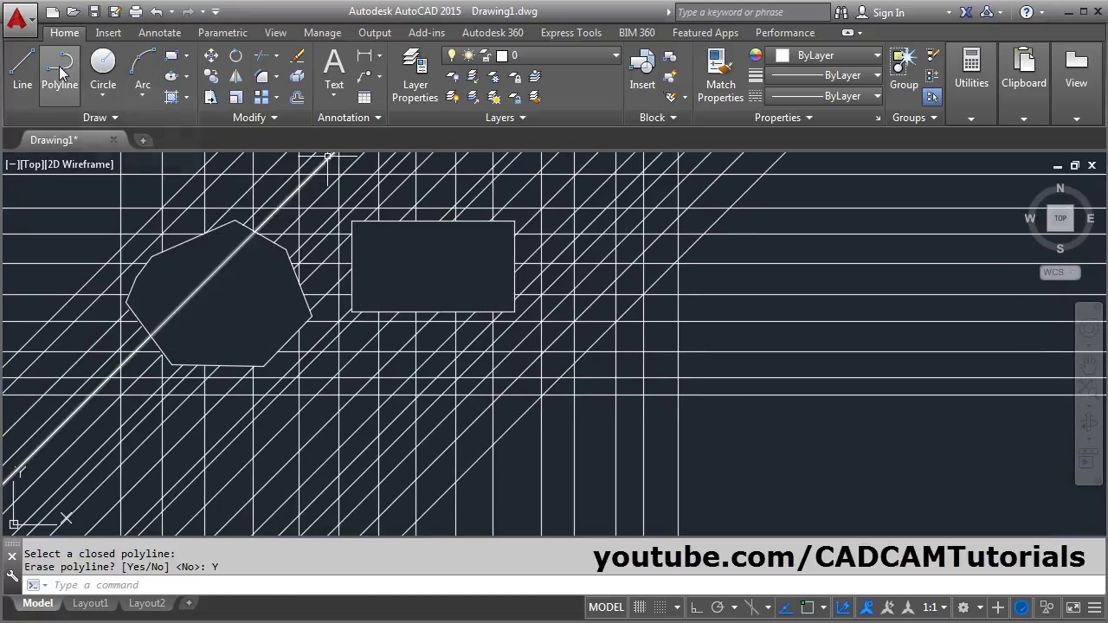
click(59, 66)
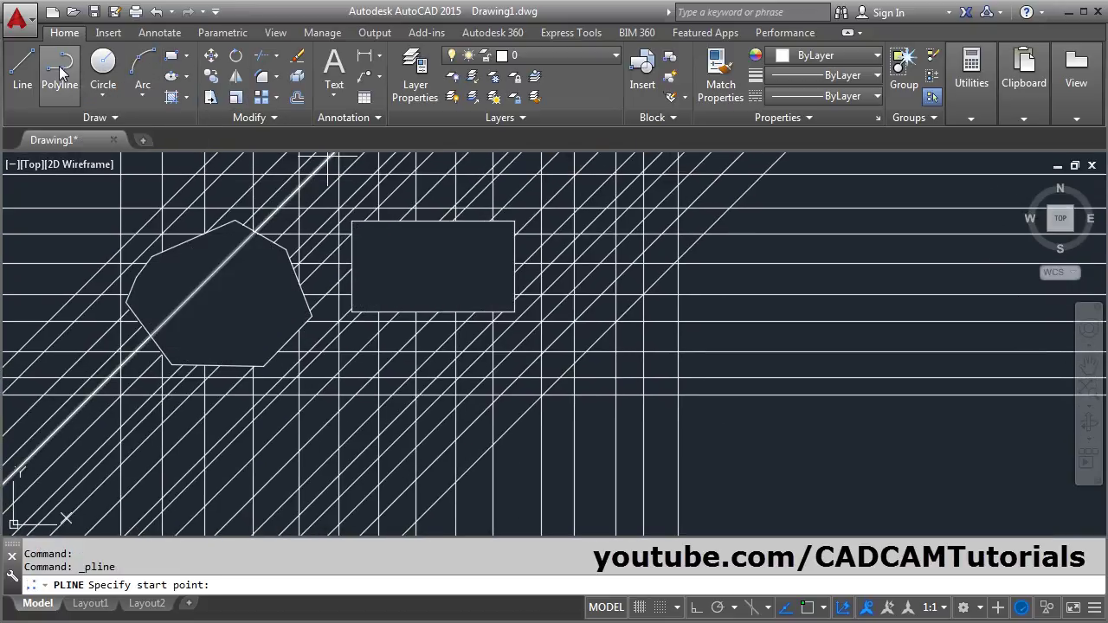
click(385, 465)
click(348, 407)
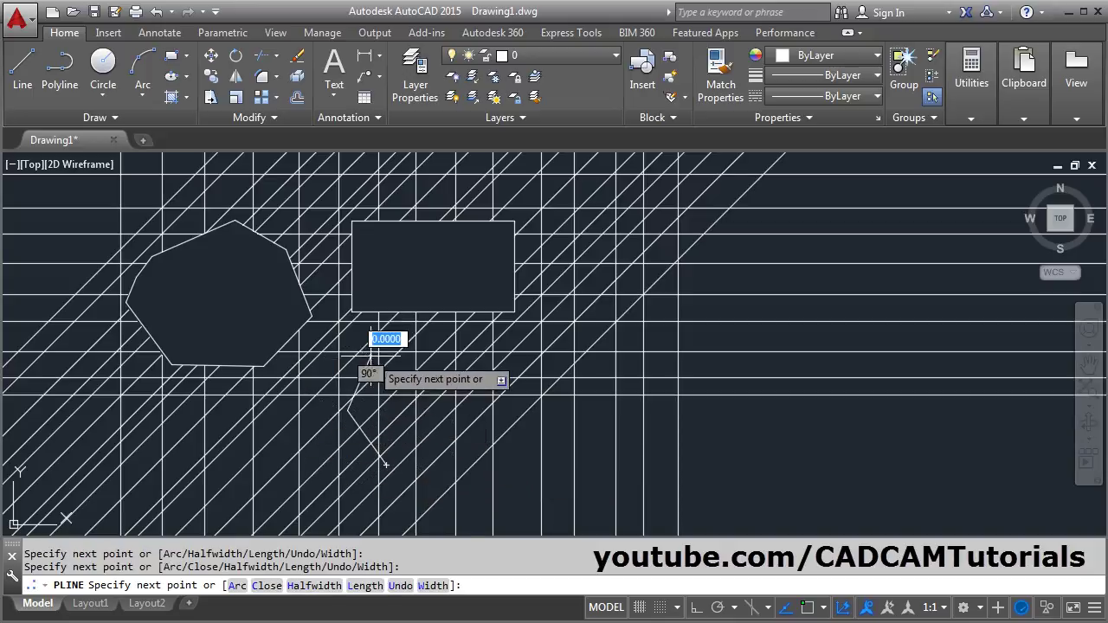
click(371, 355)
click(455, 334)
click(516, 380)
click(453, 459)
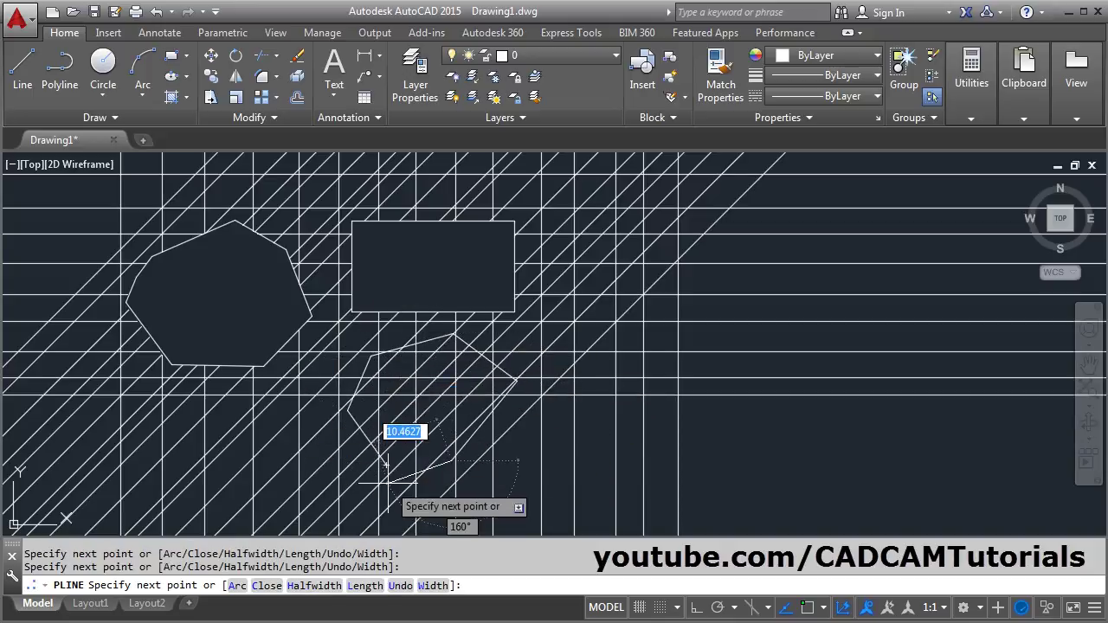
text(c)
key(Return)
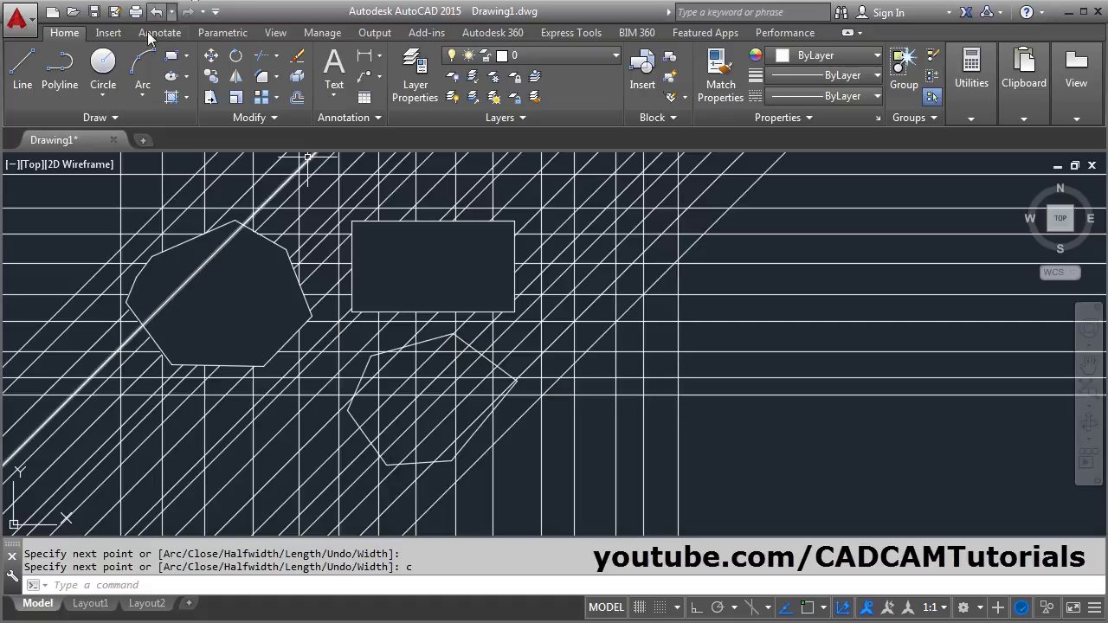
click(100, 117)
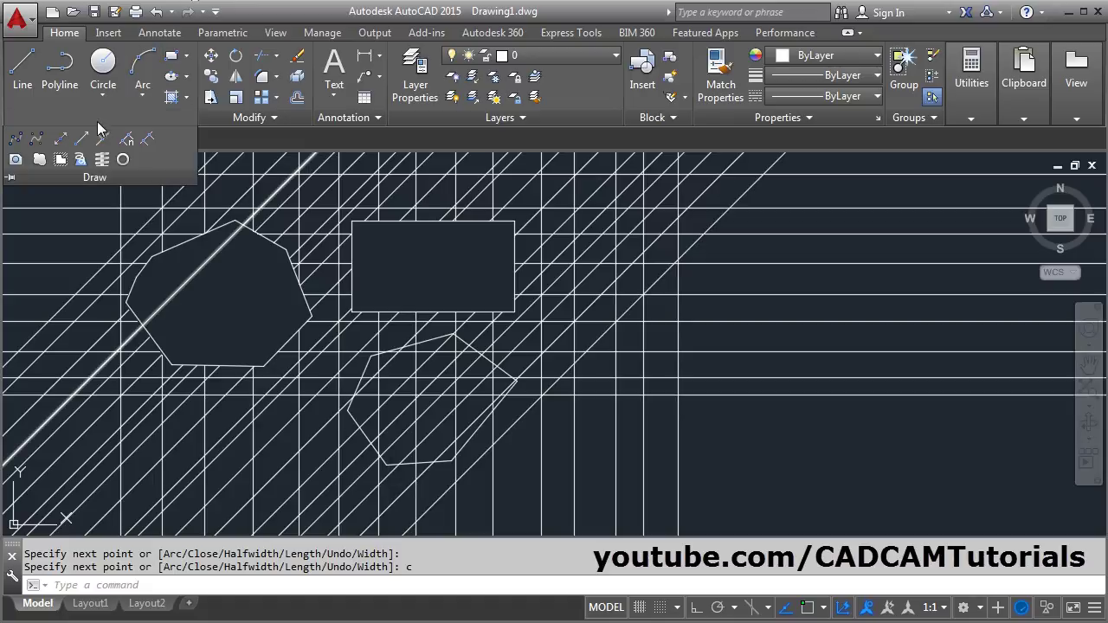
Turn Wipeout Frames OFF for all masks.
click(63, 161)
click(317, 586)
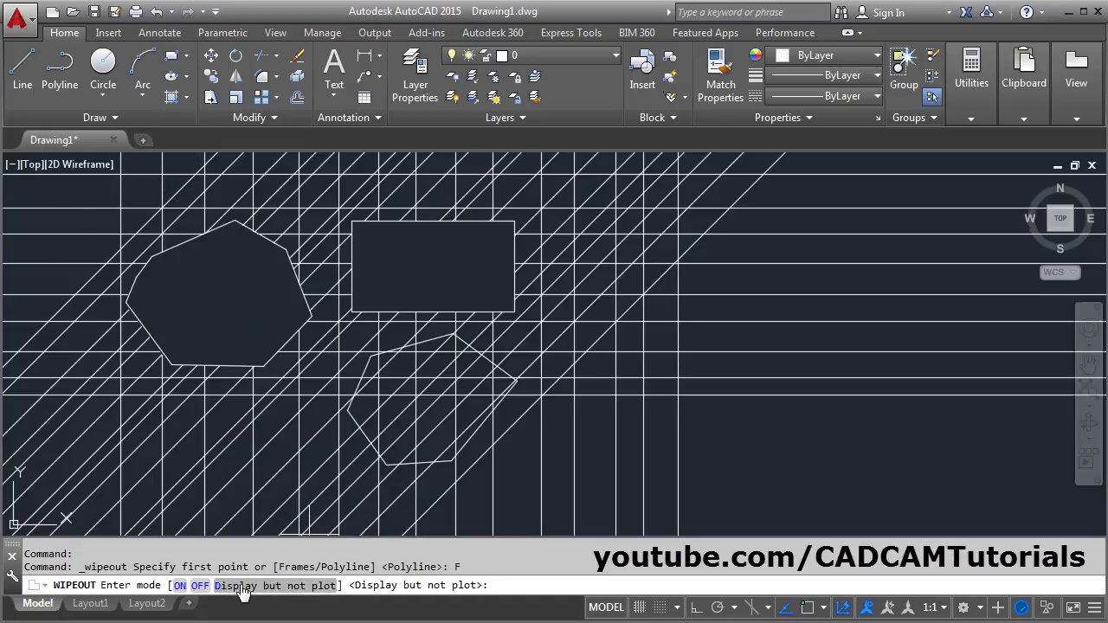
click(206, 587)
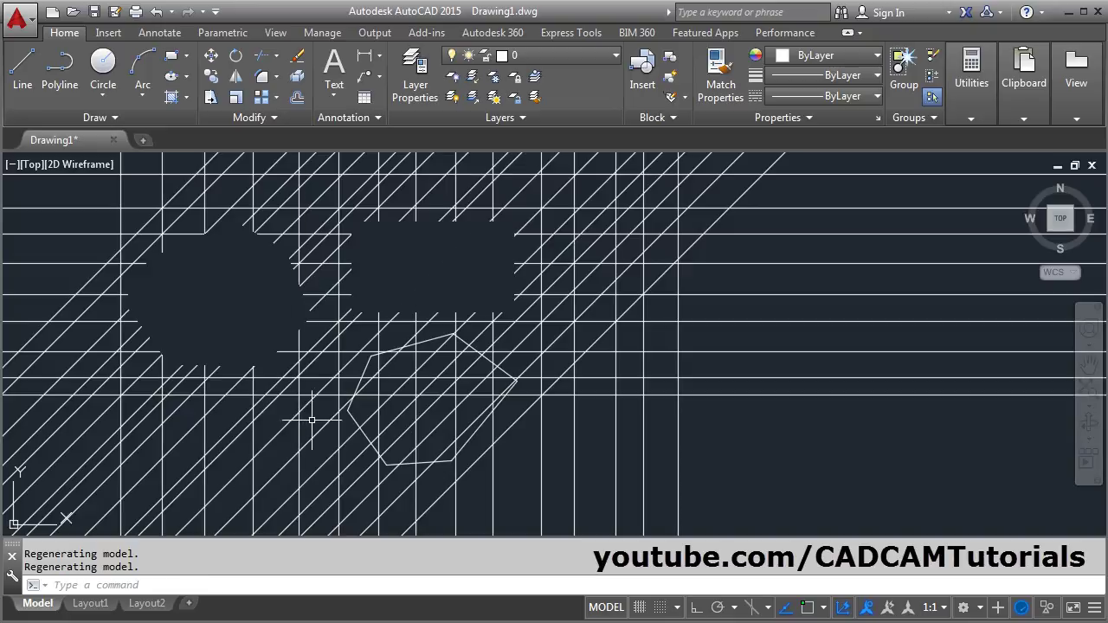
Turn the six-sided polyline into a third wipeout and erase the original polyline.
click(97, 117)
click(59, 163)
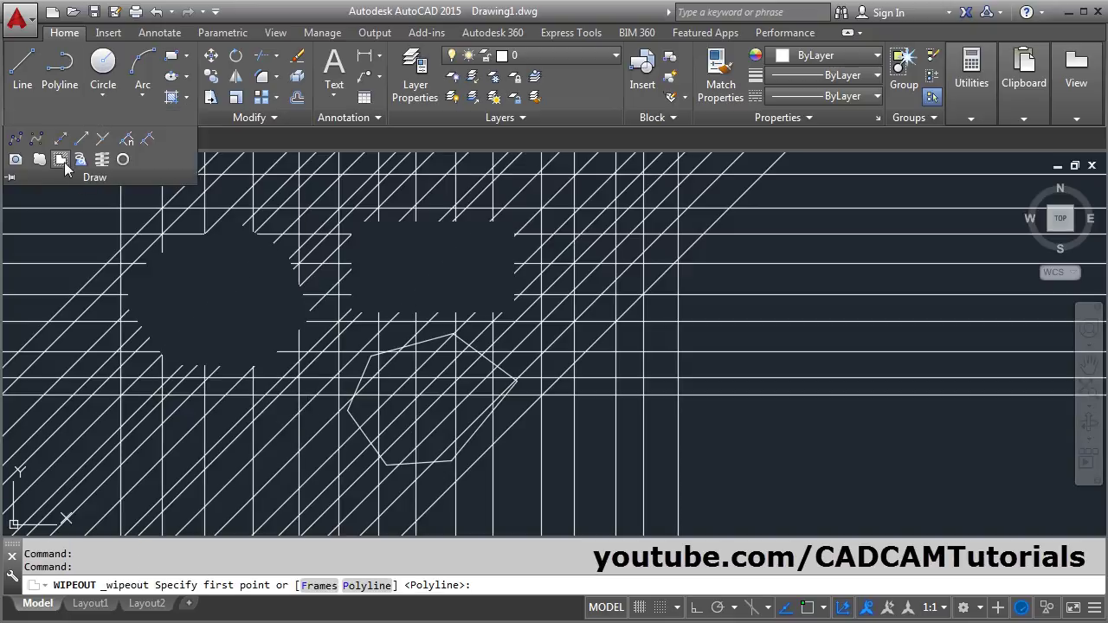
click(368, 586)
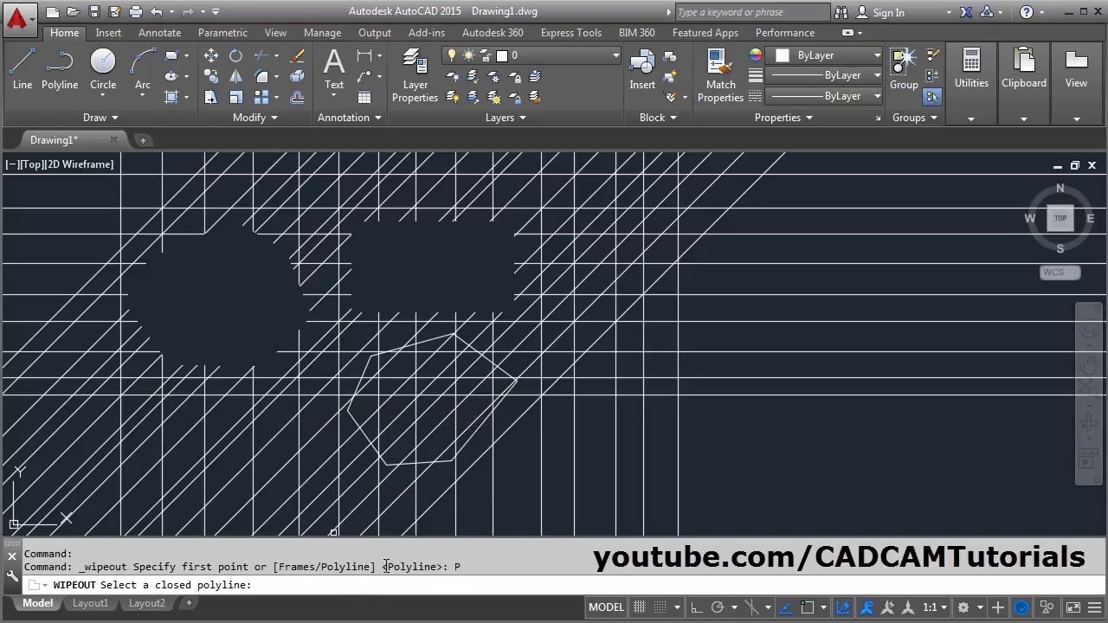
click(403, 465)
click(445, 511)
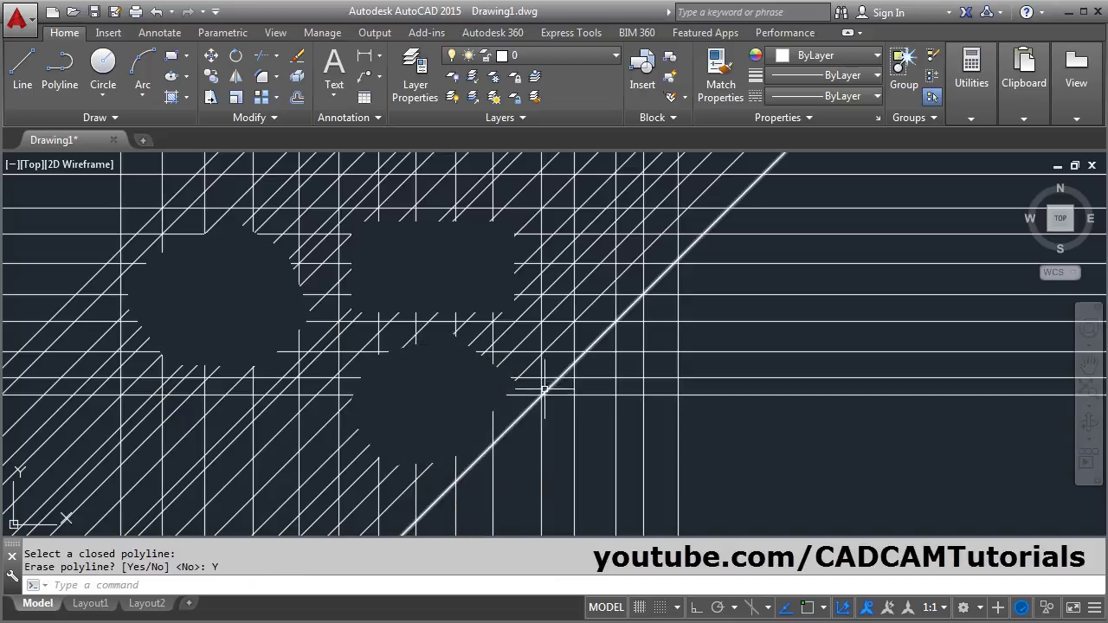
scroll(586, 368, up, 3)
scroll(586, 368, down, 4)
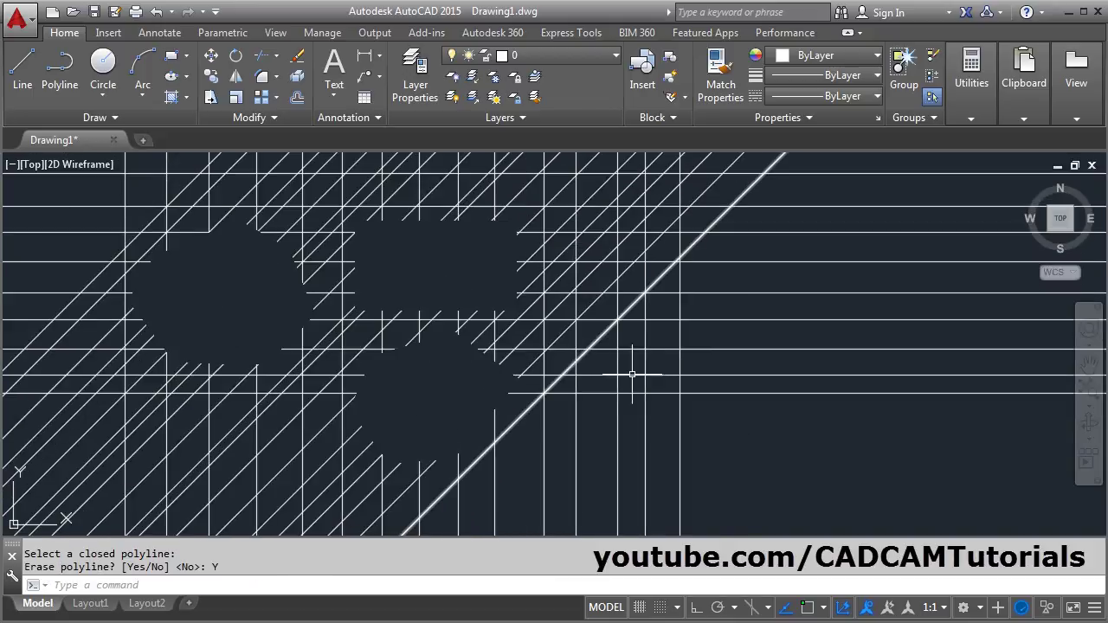
scroll(336, 231, up, 4)
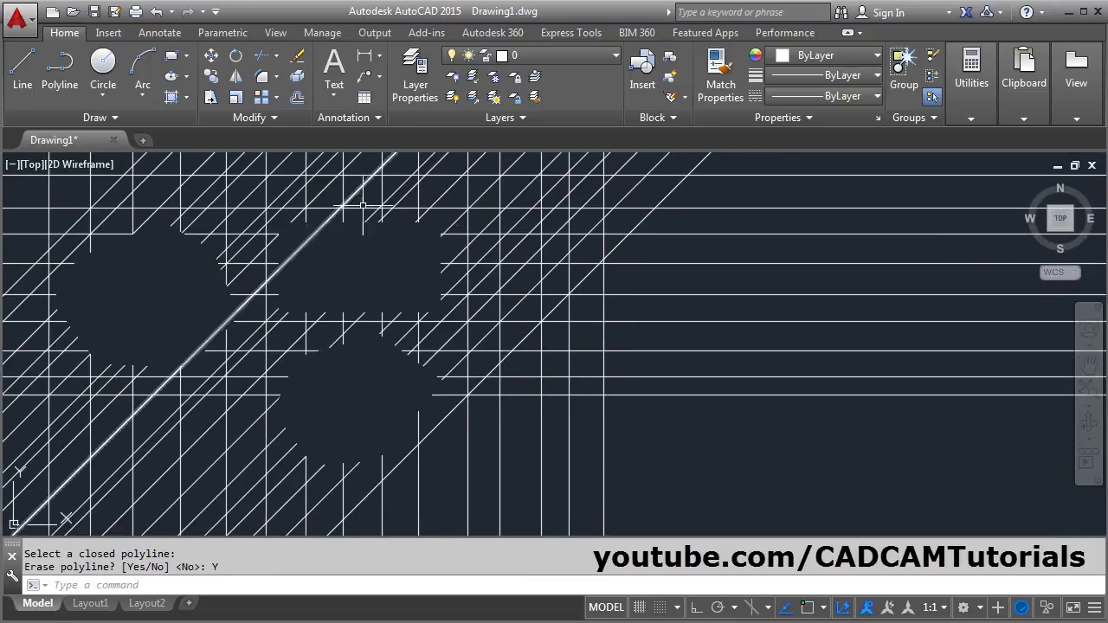
Draw a circle to the right of the masked shapes.
click(103, 67)
click(557, 333)
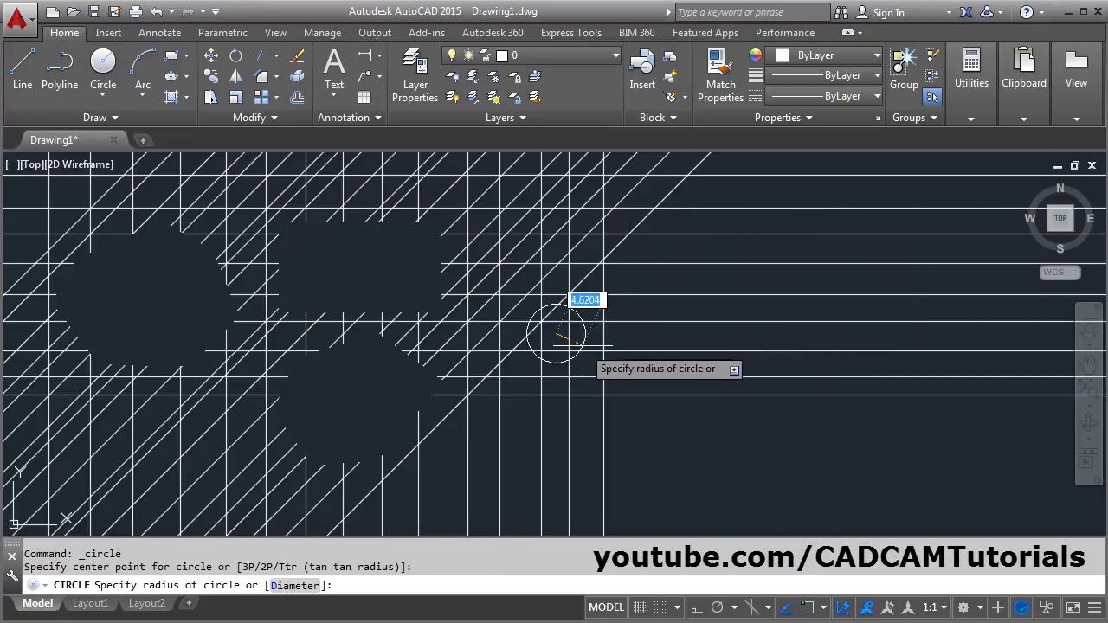
click(615, 352)
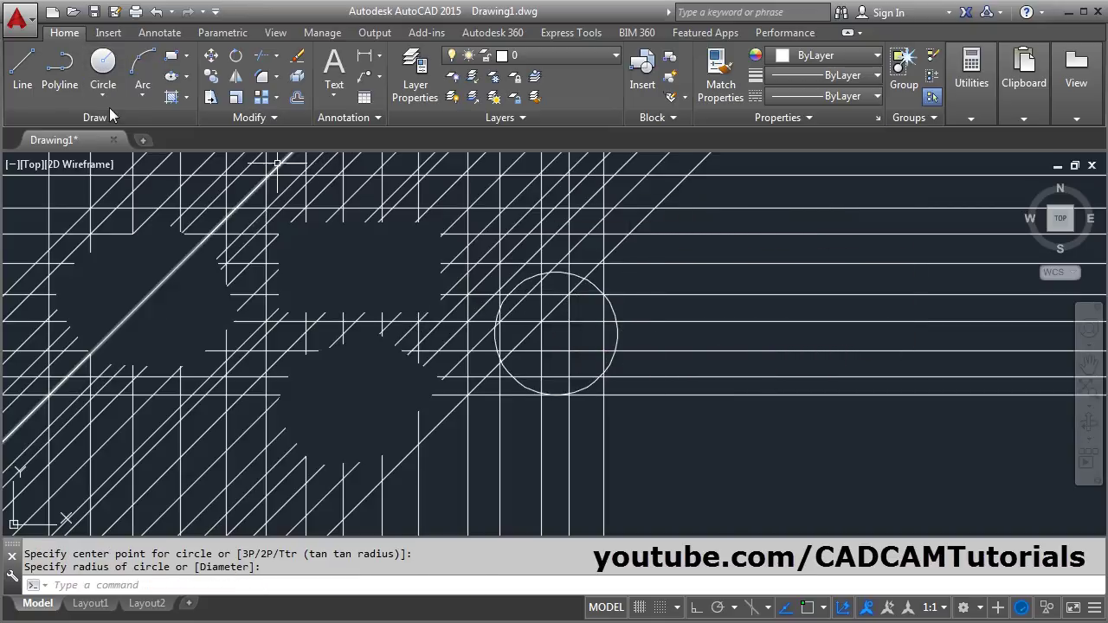
Try using the circle as a Wipeout polyline boundary.
click(99, 120)
click(60, 160)
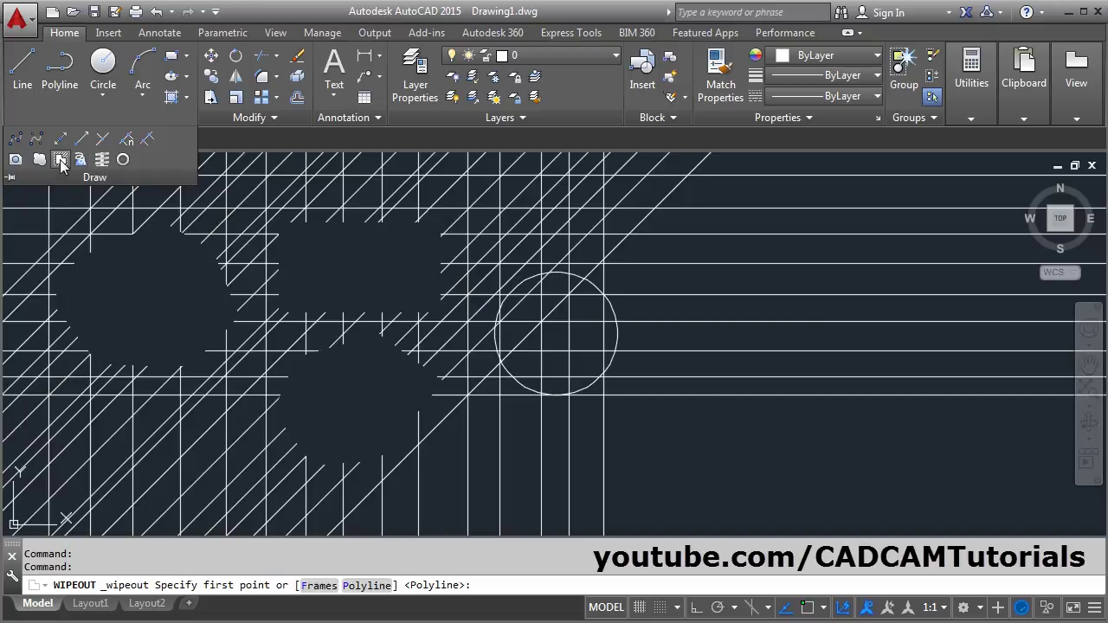
click(366, 586)
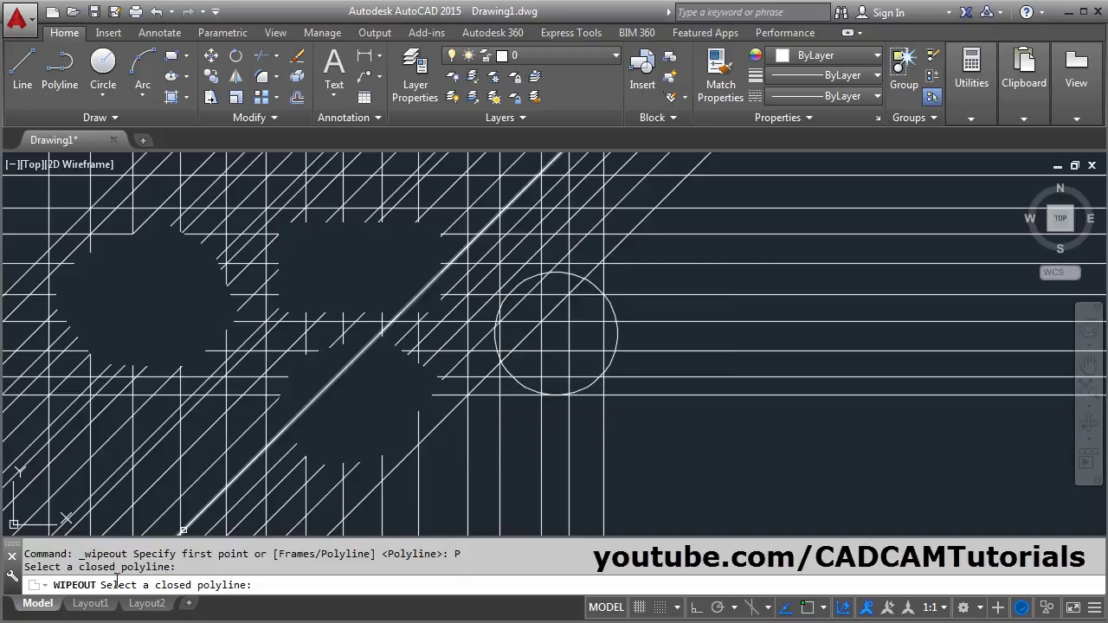
click(592, 284)
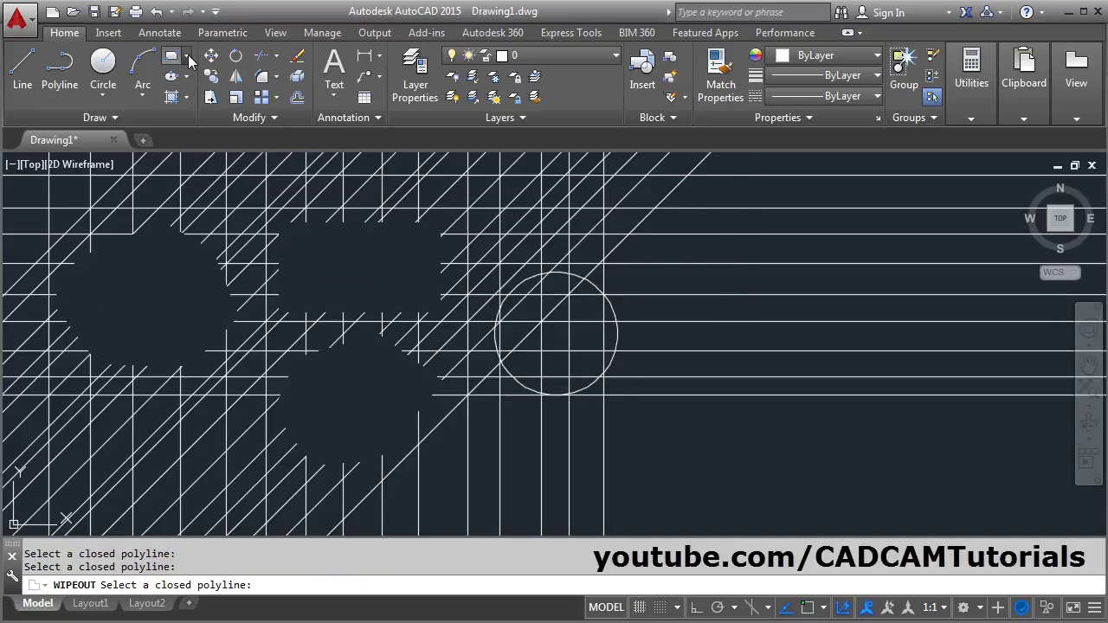
Draw a filleted rectangle right of the circle, with a picked corner radius.
click(186, 56)
click(199, 84)
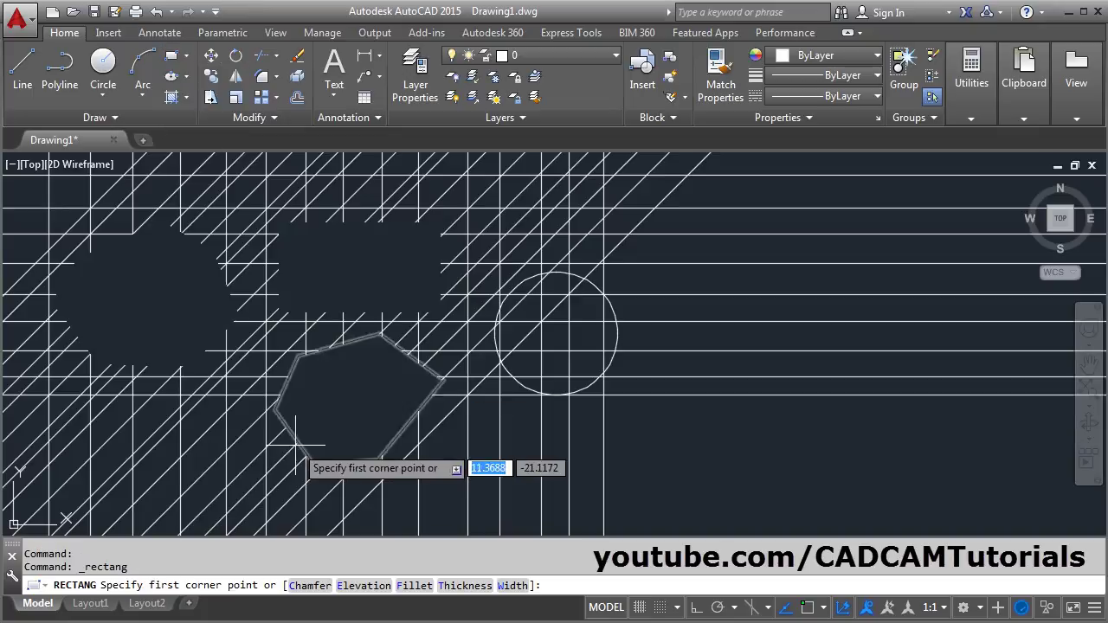
click(415, 586)
click(663, 460)
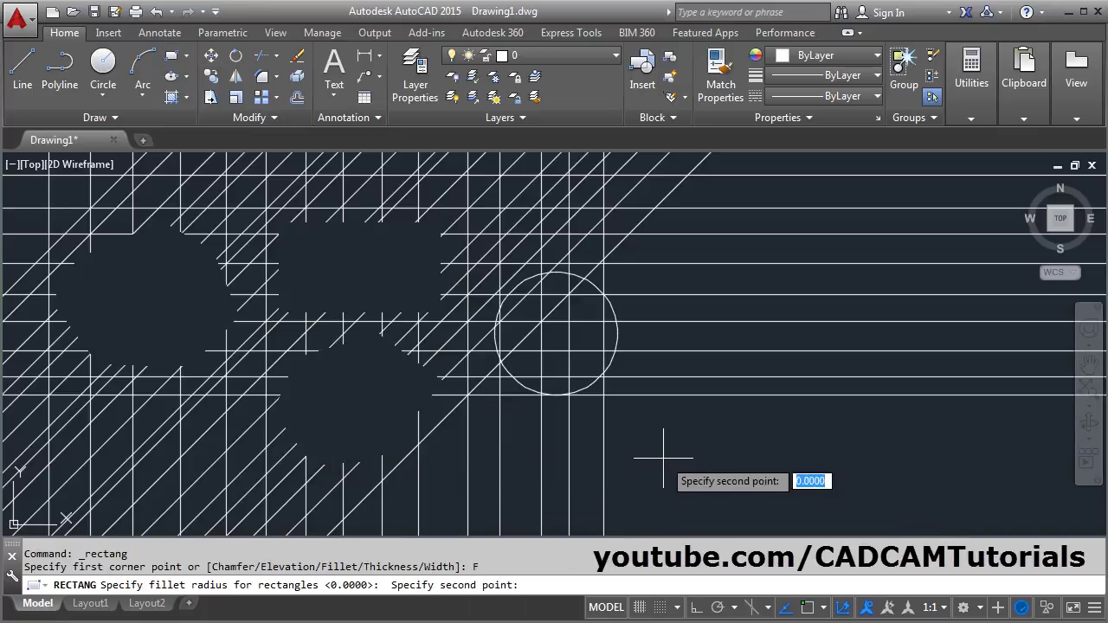
click(707, 453)
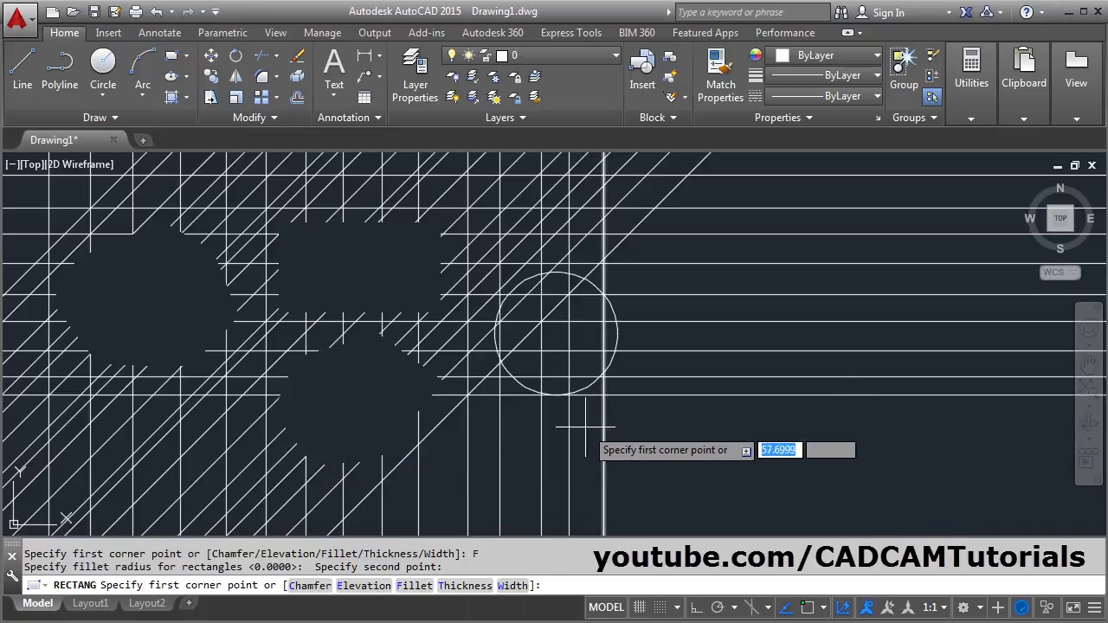
click(642, 195)
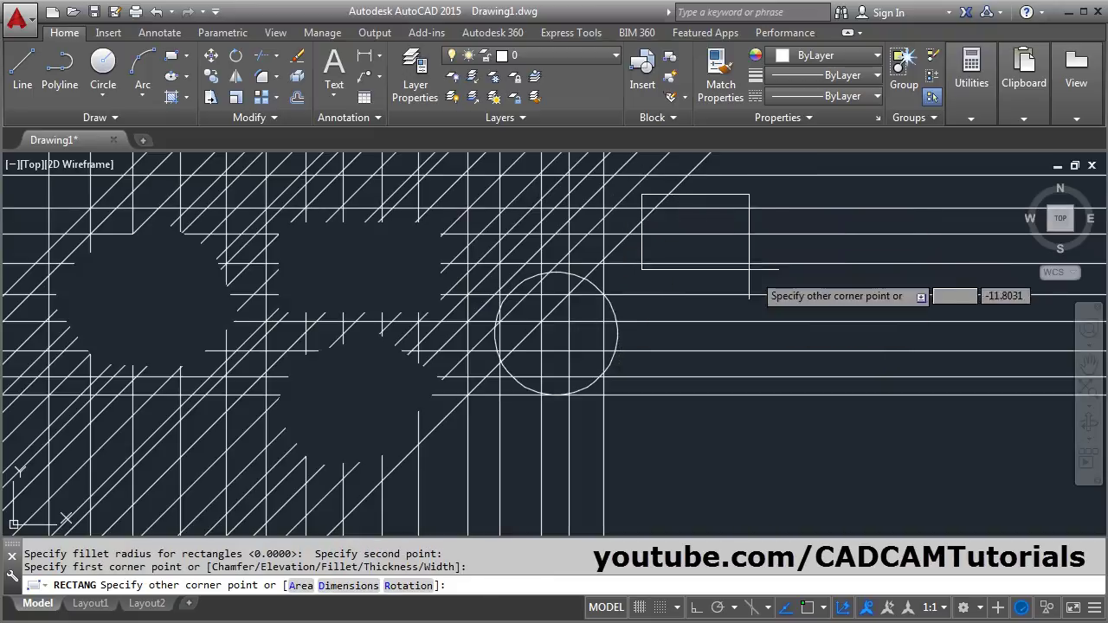
click(844, 307)
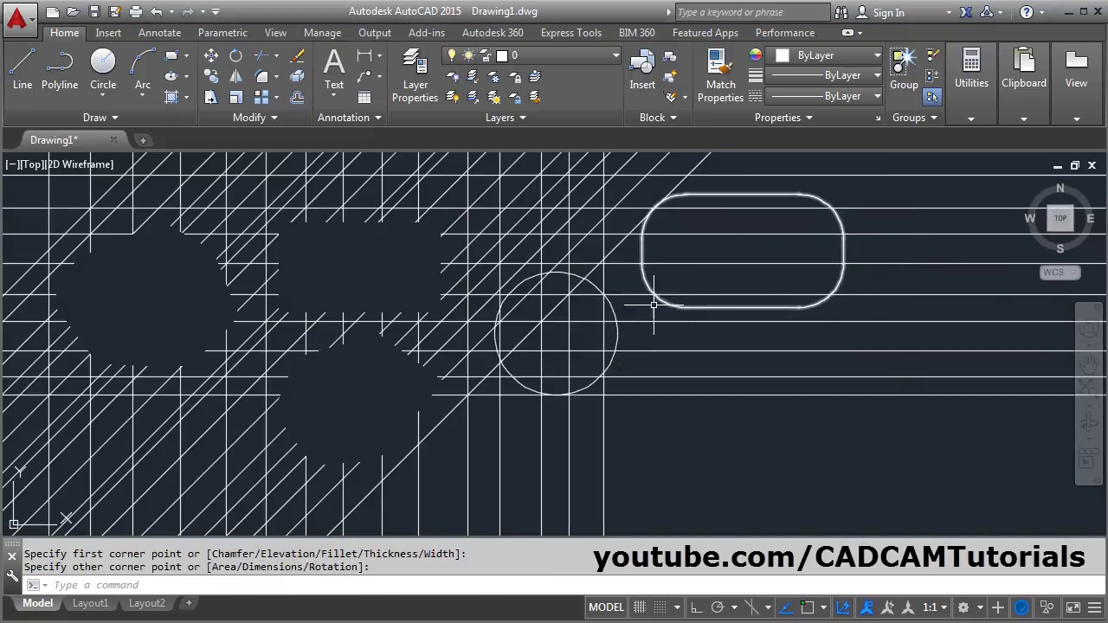
Try the rounded rectangle as a Wipeout polyline boundary; it is rejected.
click(91, 116)
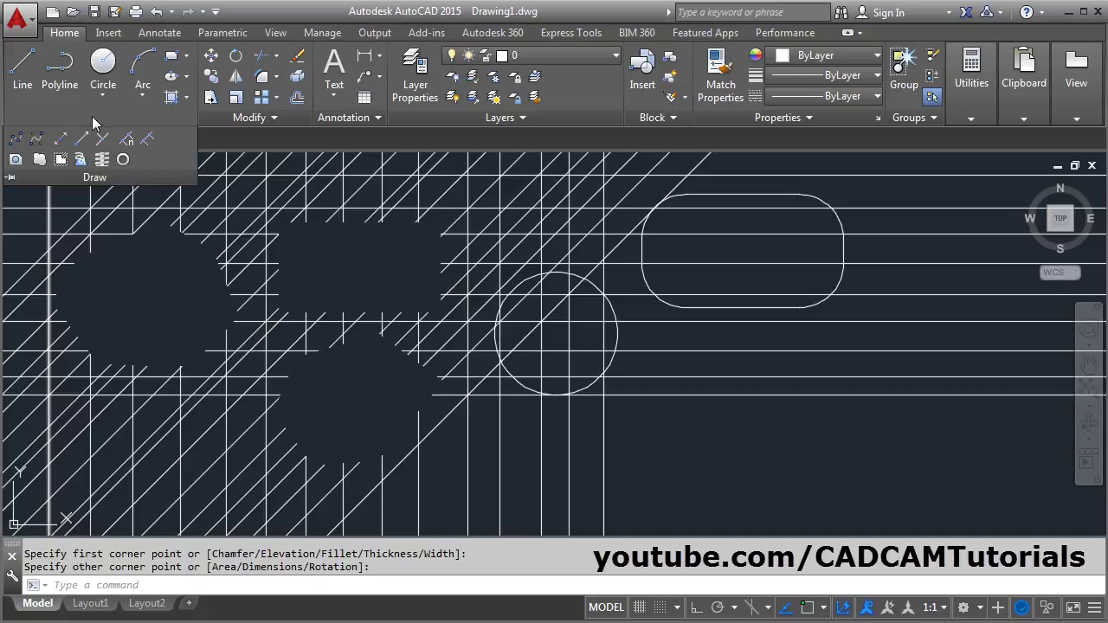
click(60, 163)
click(367, 585)
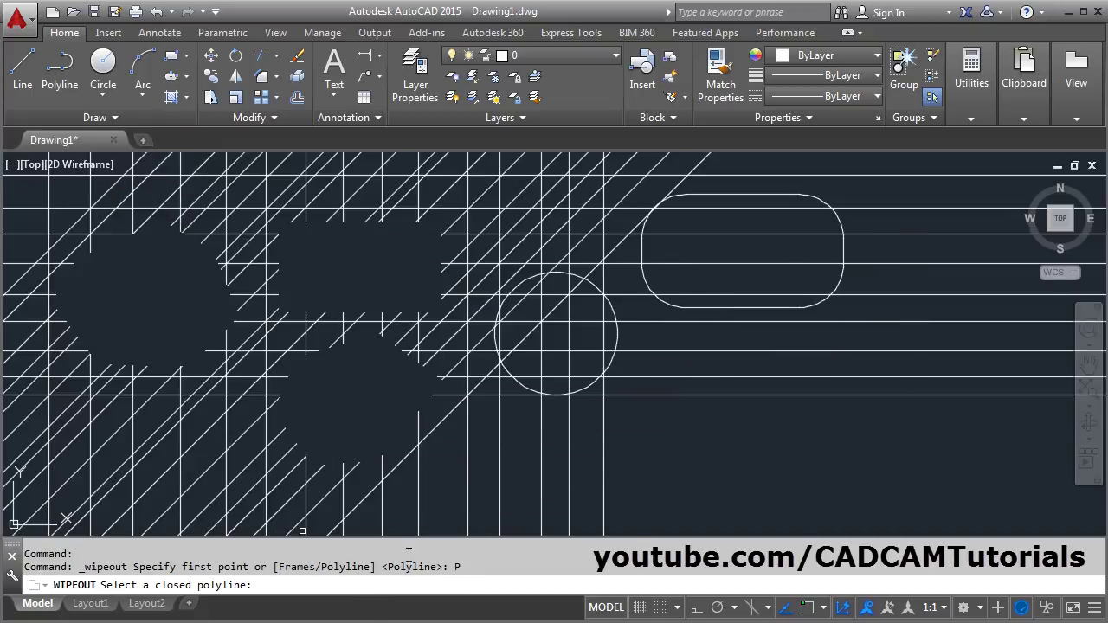
click(671, 305)
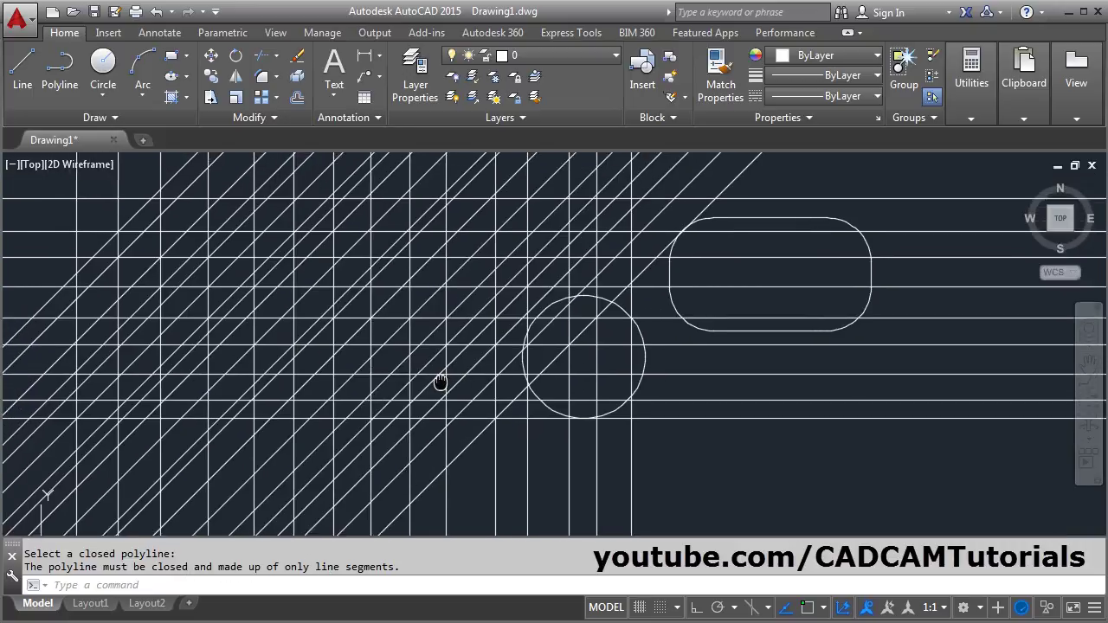
mouse_move(441, 383)
middle_down()
mouse_move(502, 433)
mouse_move(484, 433)
mouse_move(492, 451)
middle_up()
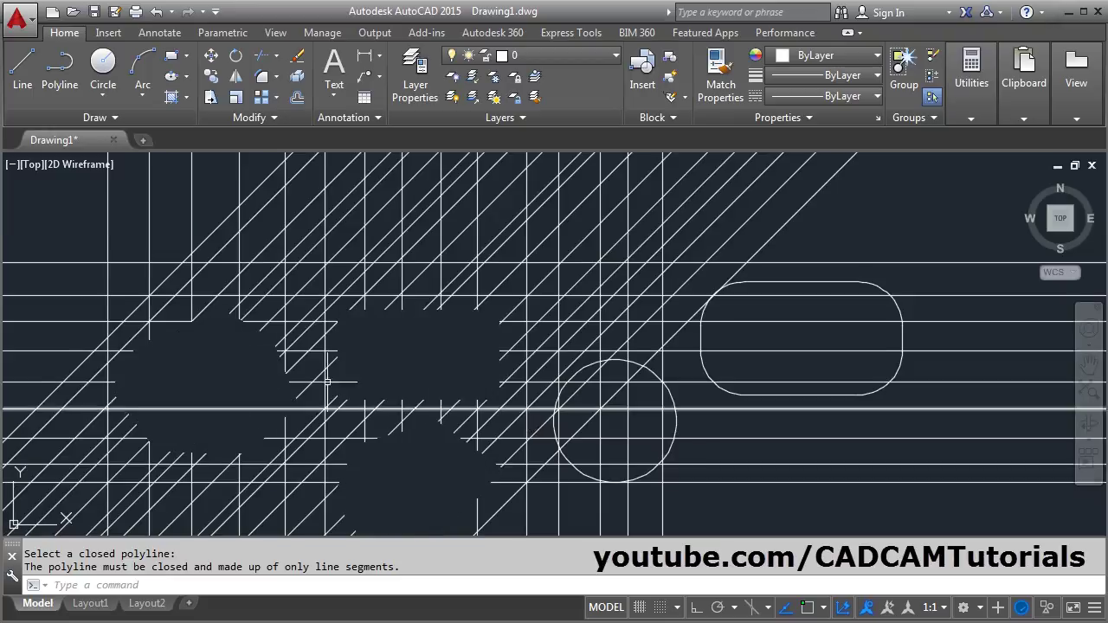
mouse_move(494, 192)
middle_down()
mouse_move(535, 306)
mouse_move(574, 248)
mouse_move(586, 290)
middle_up()
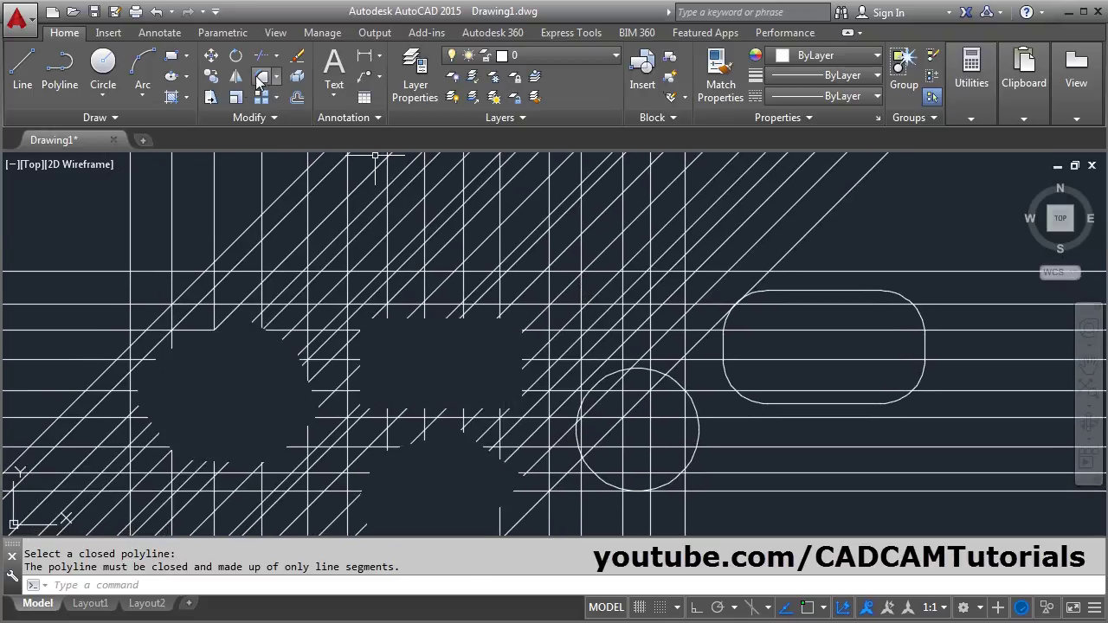
Draw a 1024-sided polygon, inscribed in circle, above and left of the existing circle.
click(187, 57)
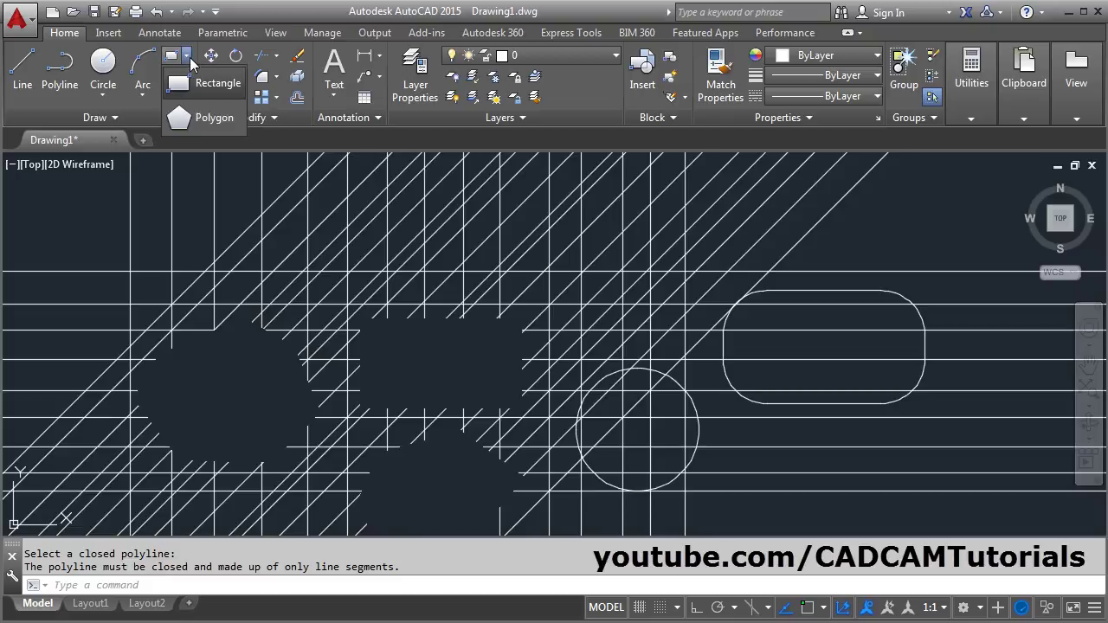
click(215, 119)
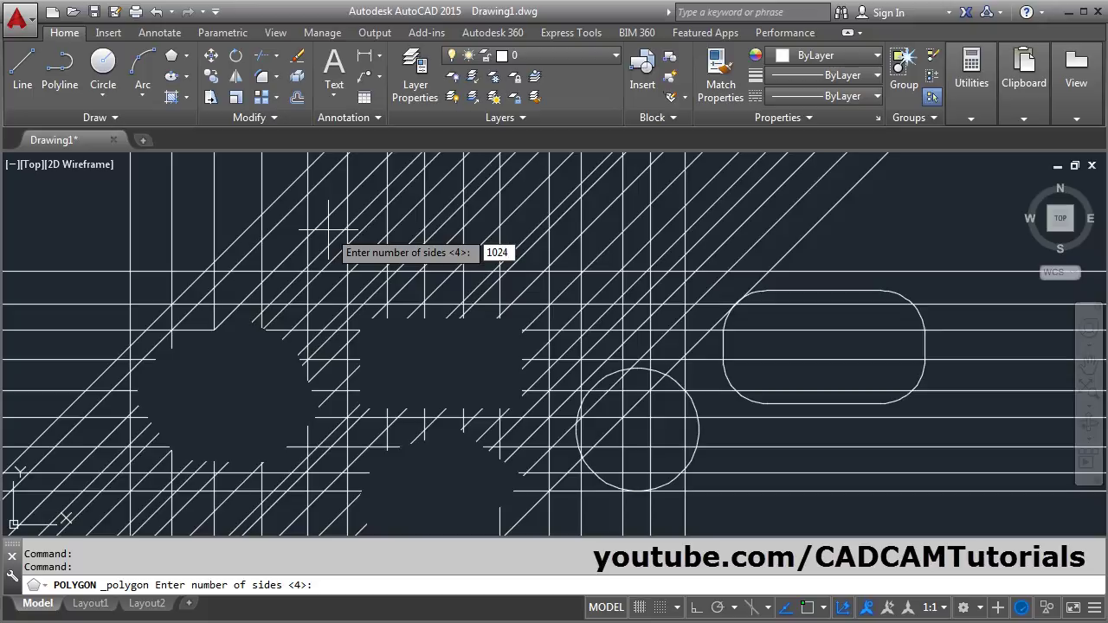
text(1024)
key(Return)
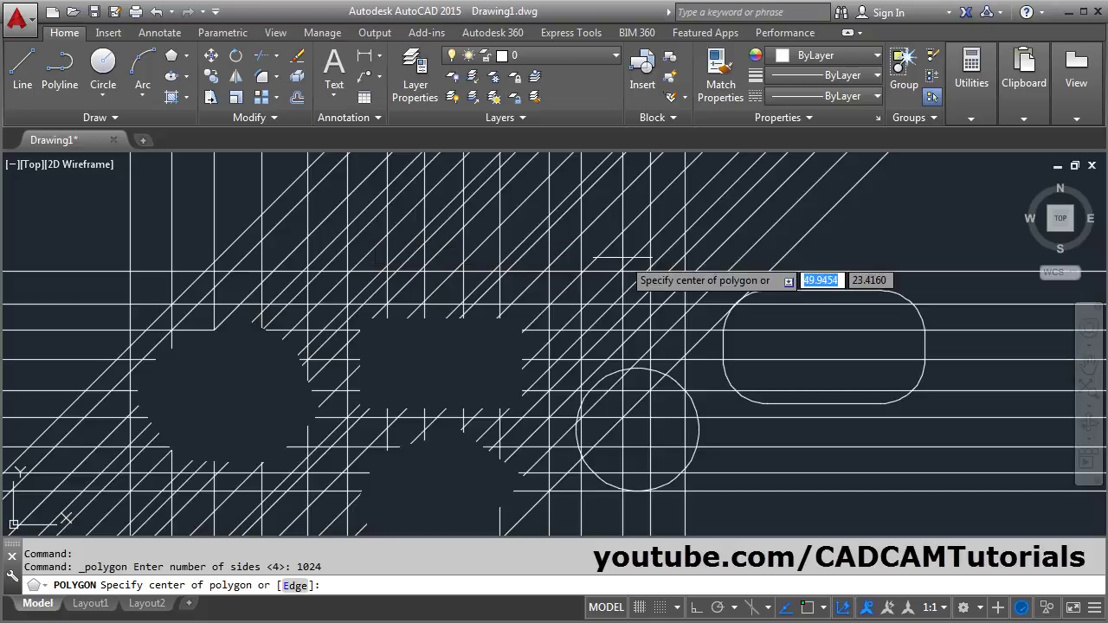
click(564, 230)
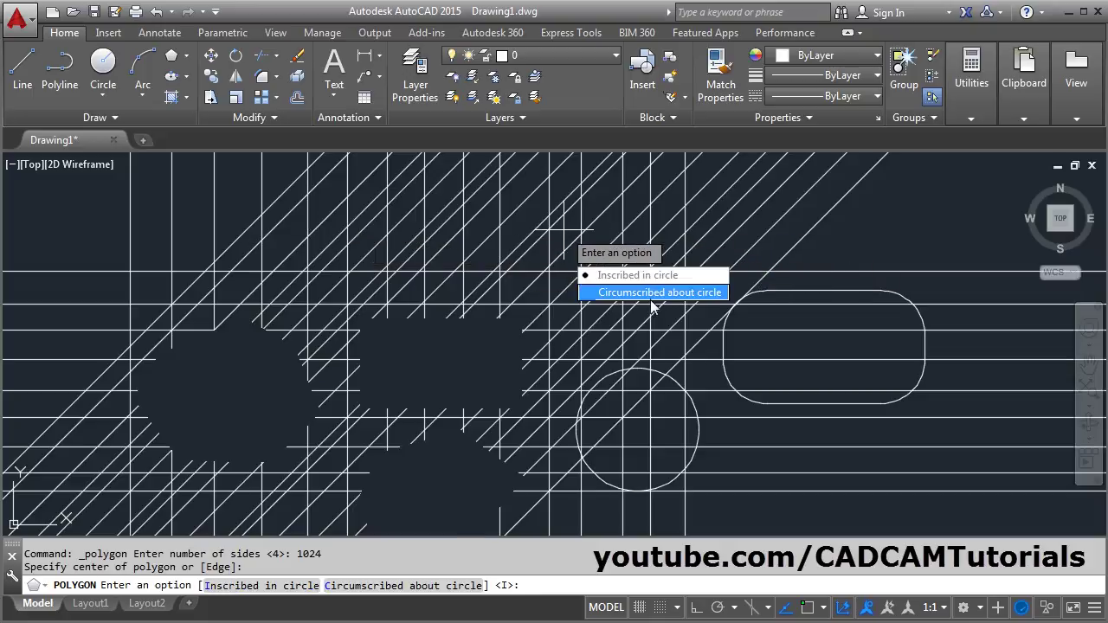
click(637, 275)
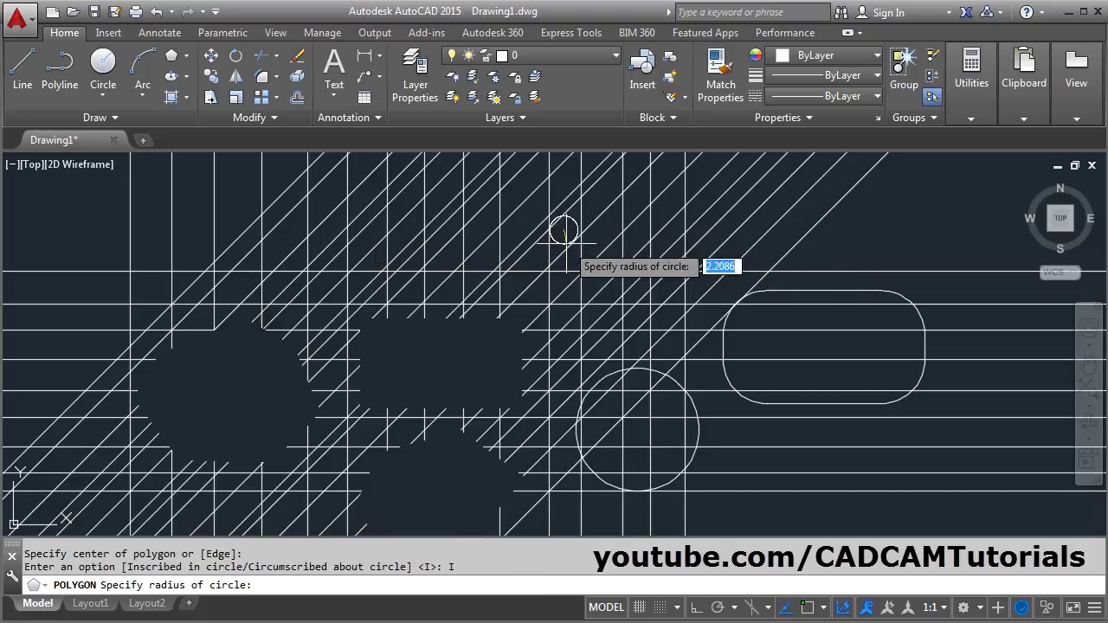
click(496, 232)
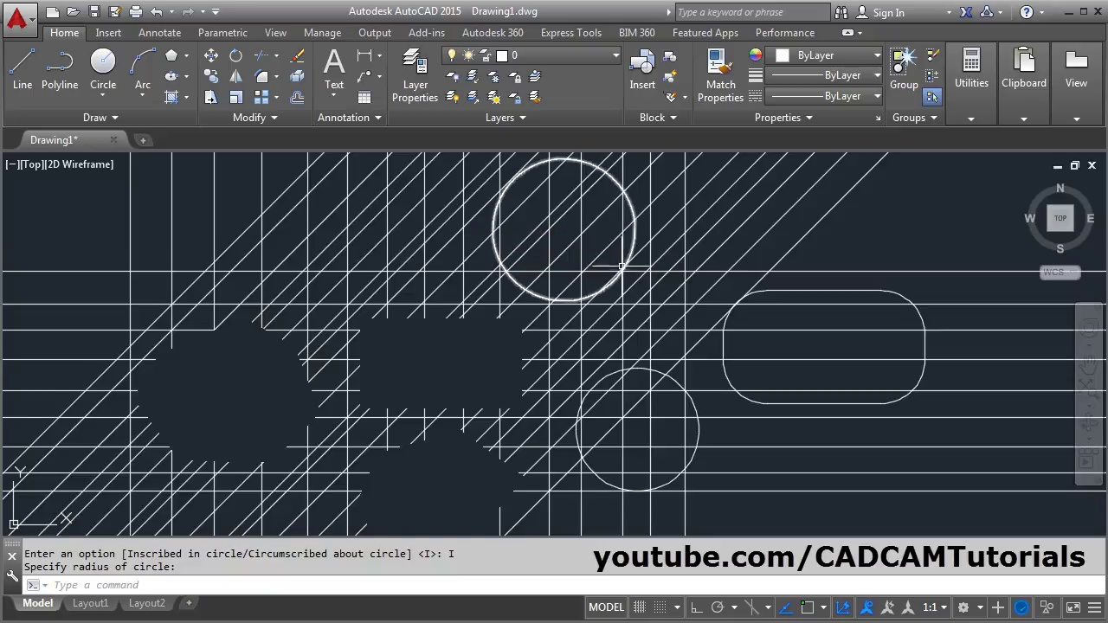
mouse_move(618, 260)
middle_down()
mouse_move(618, 279)
mouse_move(573, 283)
middle_up()
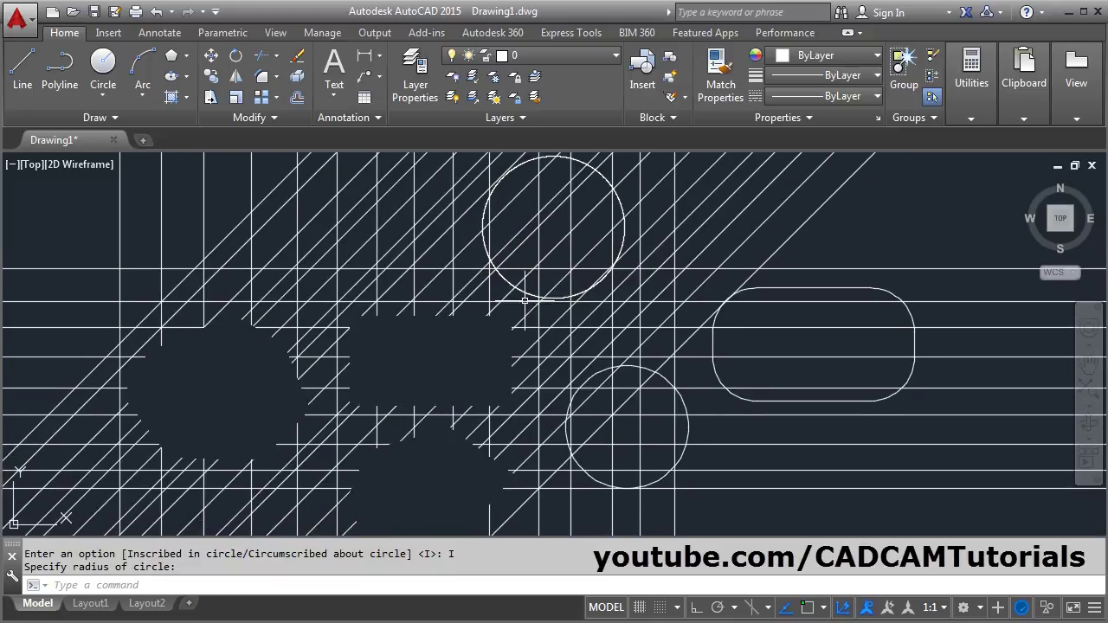
Make a Wipeout from the 1024-sided polygon and erase its outline polyline.
click(95, 117)
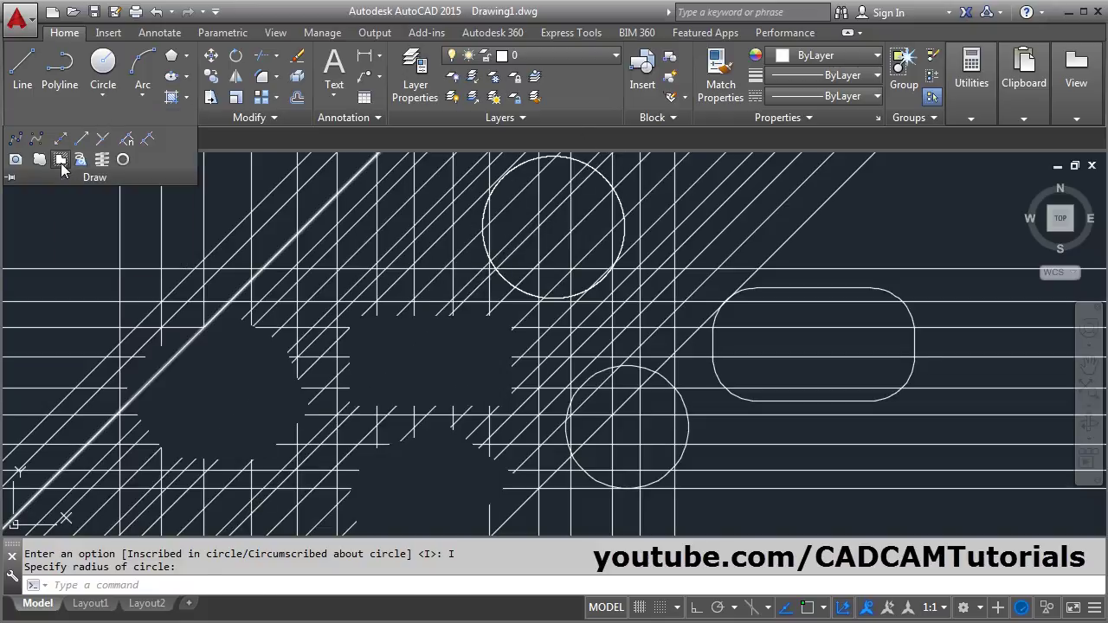
click(61, 162)
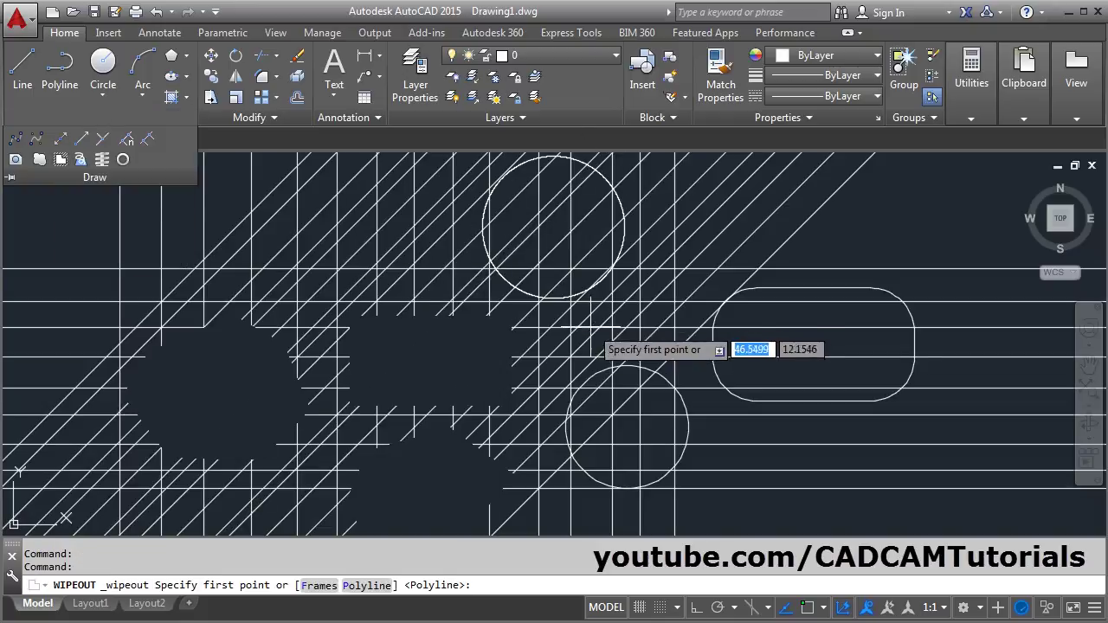
click(366, 586)
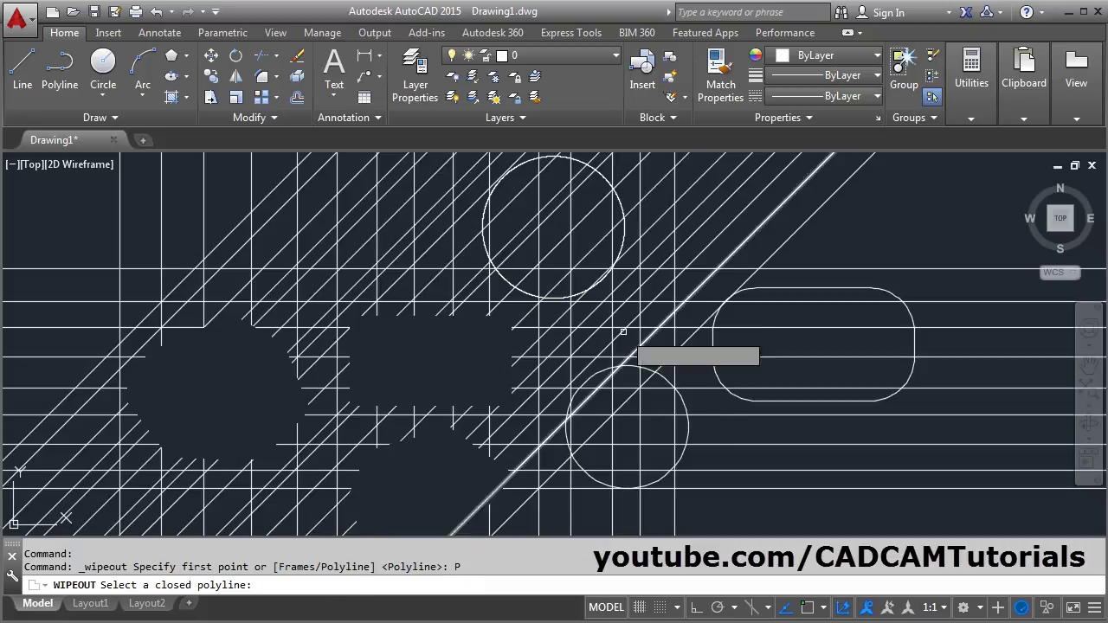
click(534, 297)
click(565, 338)
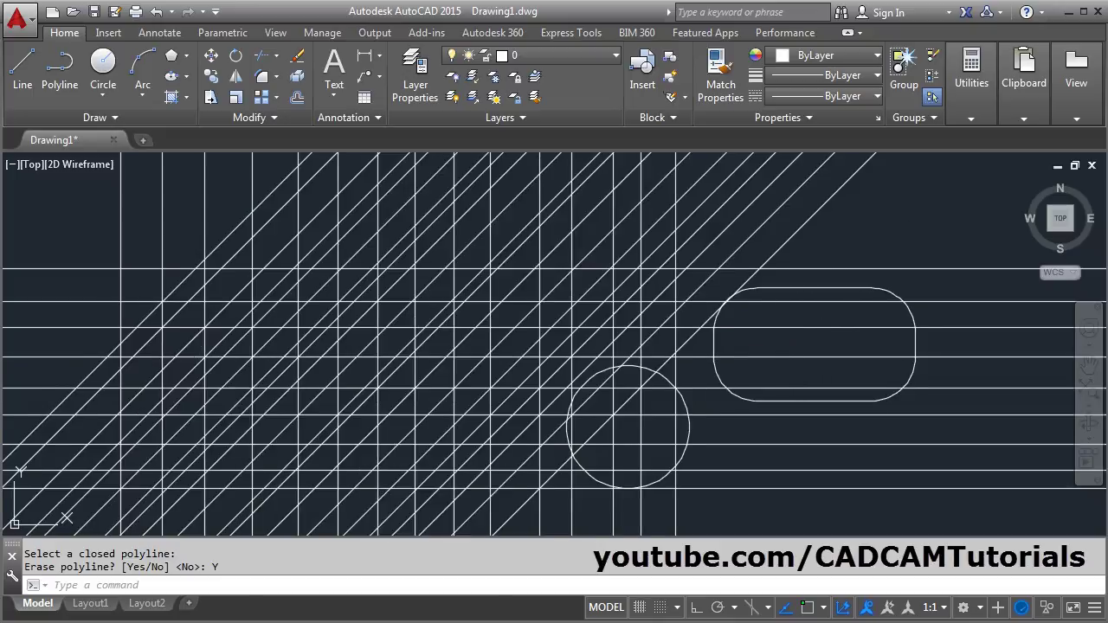
middle_drag(782, 366, 811, 354)
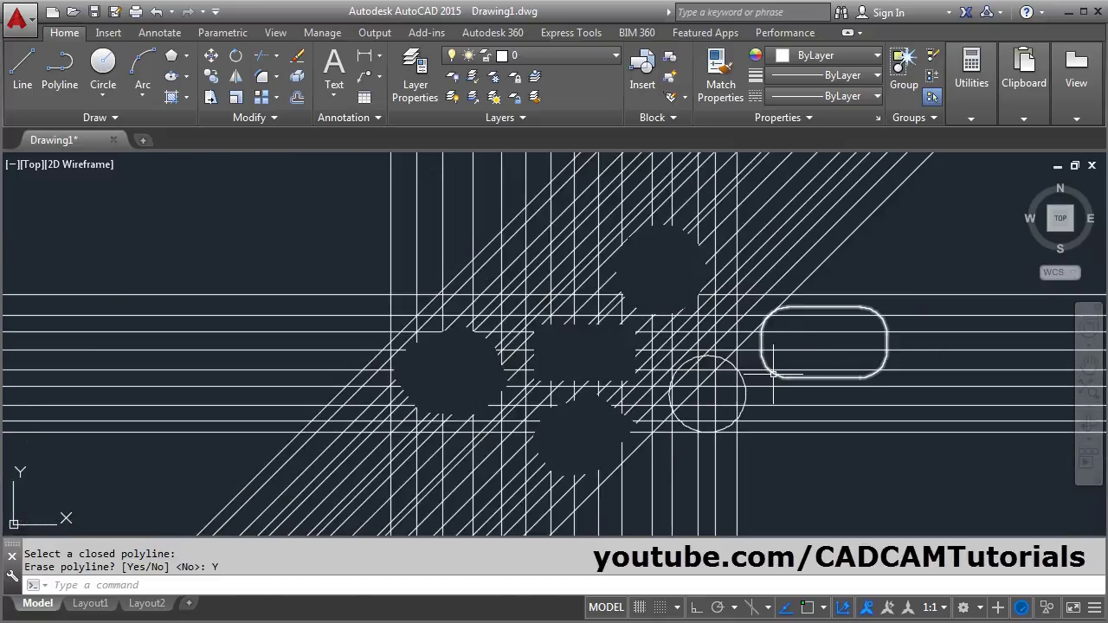